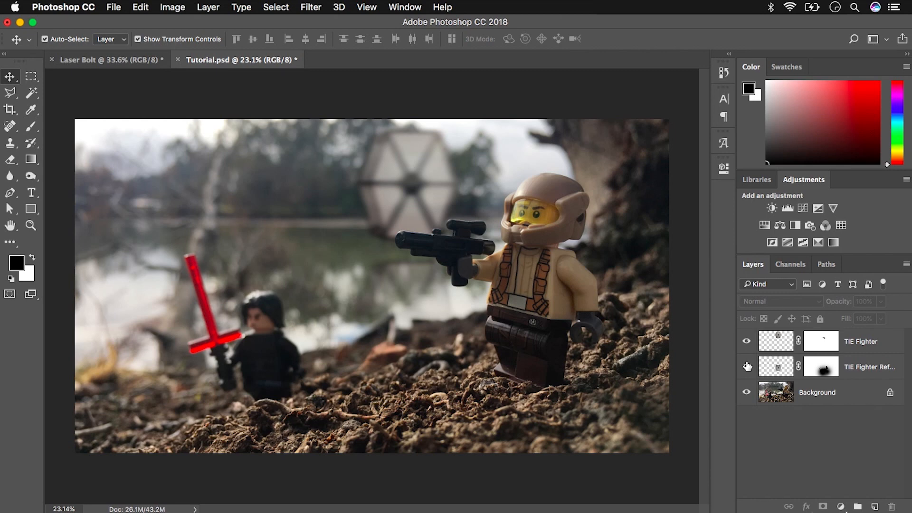
Step: Hide the TIE Fighter layer and its reflection layer, then show both again to compare the image
click(747, 366)
click(747, 343)
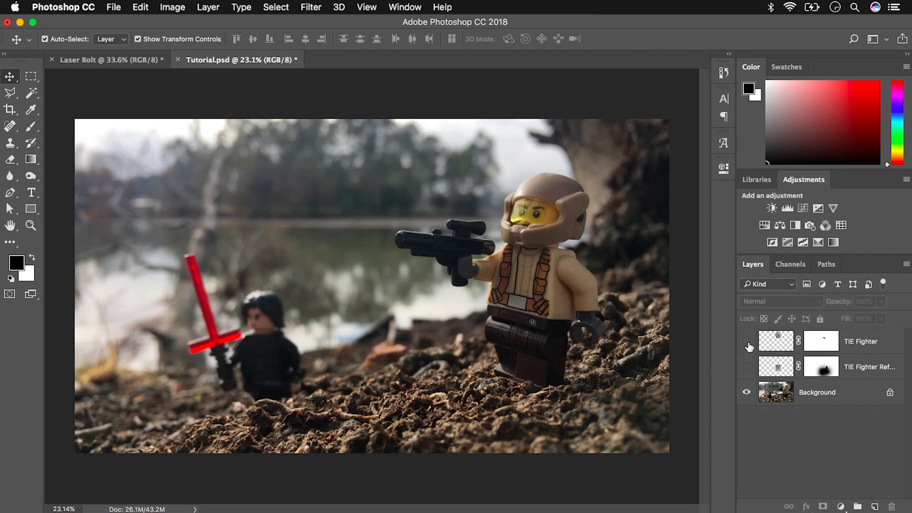
click(747, 342)
click(747, 366)
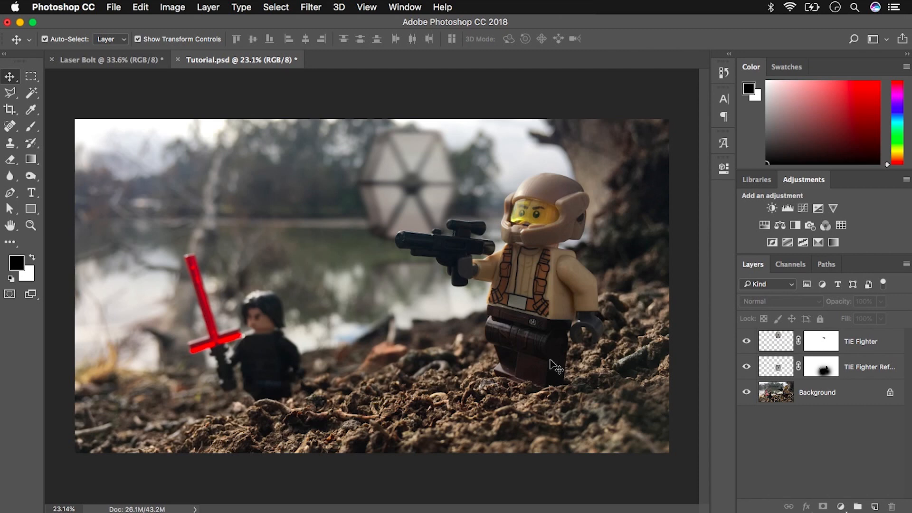
Step: Make white the foreground color and add a new layer named Blaster Effects above the TIE Fighter layer
key(x)
click(874, 506)
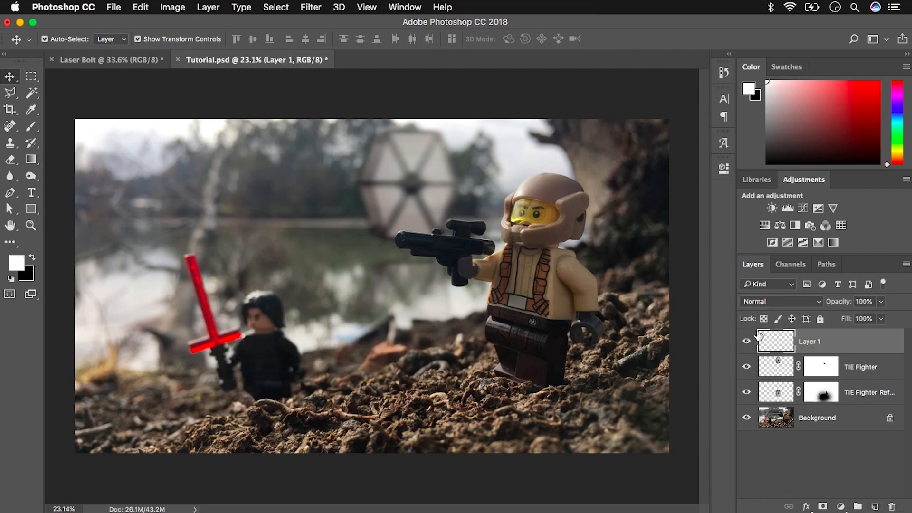
double_click(813, 342)
key(Return)
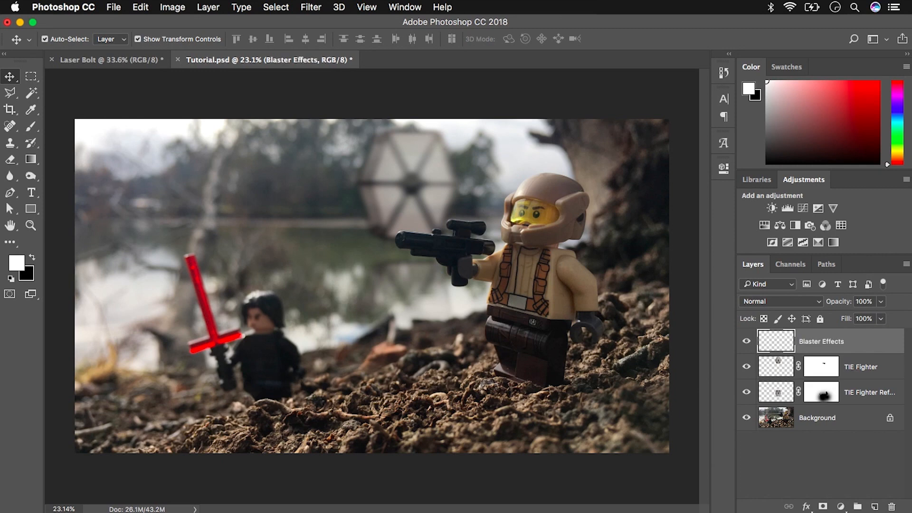
Step: Paint a straight white bolt from the blaster's muzzle to above the red lightsaber using a 175 px brush at 100% hardness
key(b)
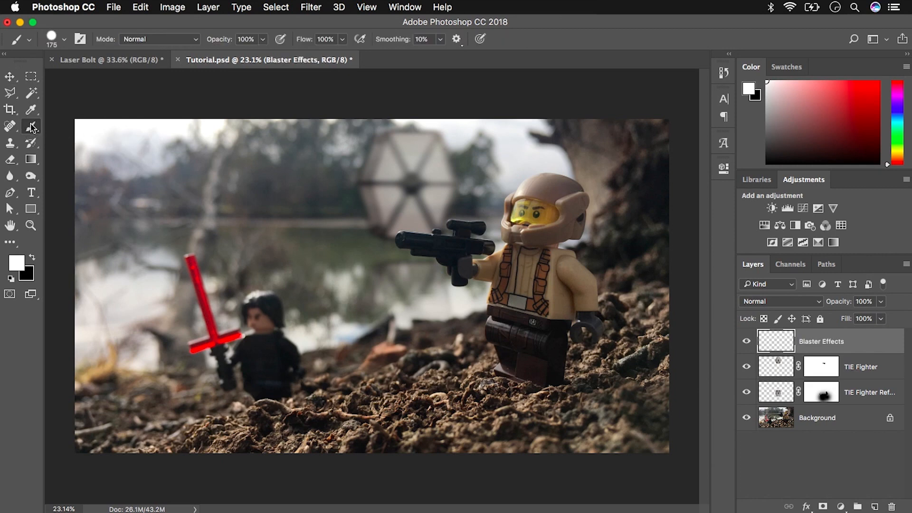
right_click(374, 241)
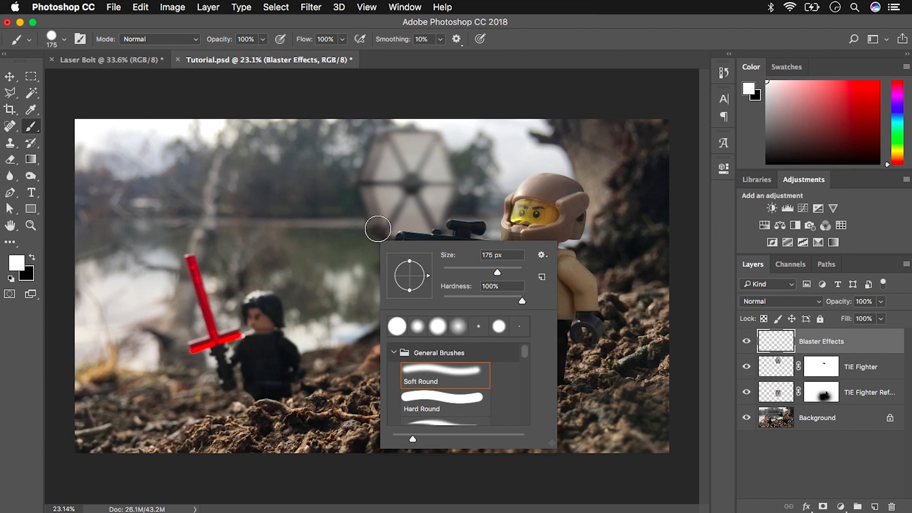
click(315, 218)
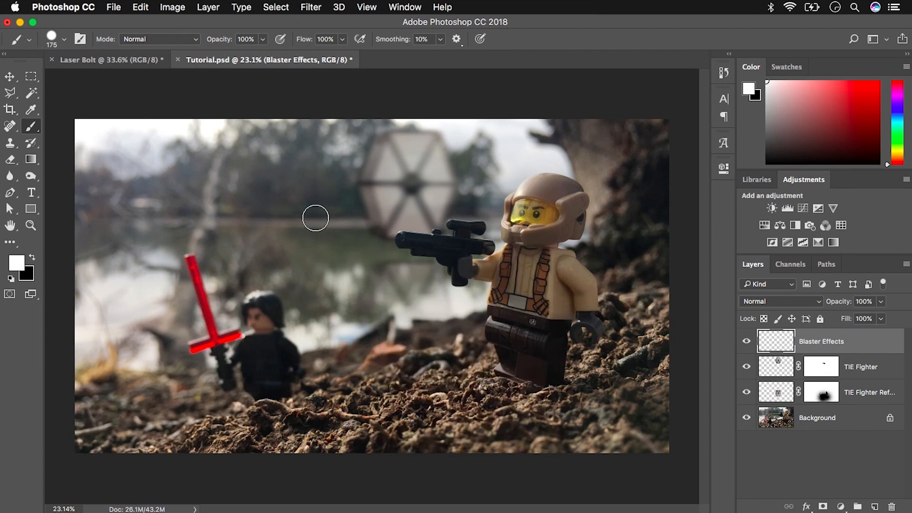
click(380, 237)
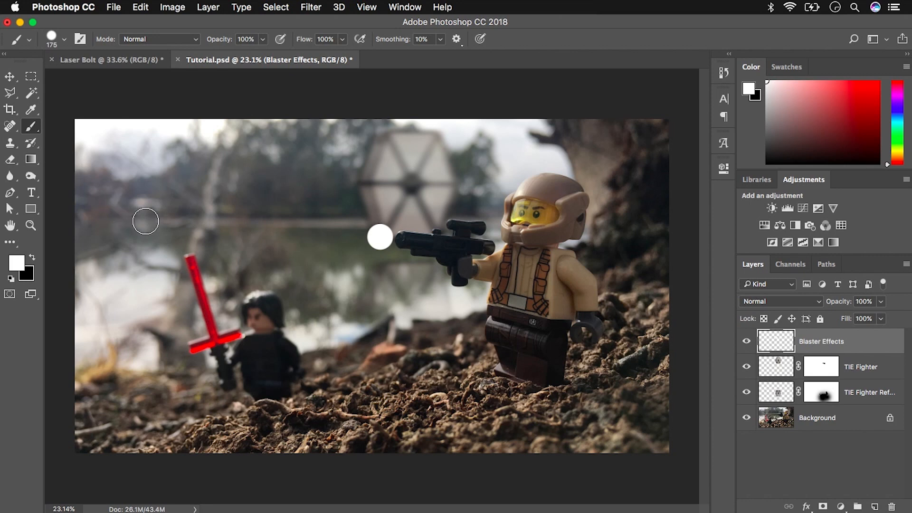
shift+click(145, 221)
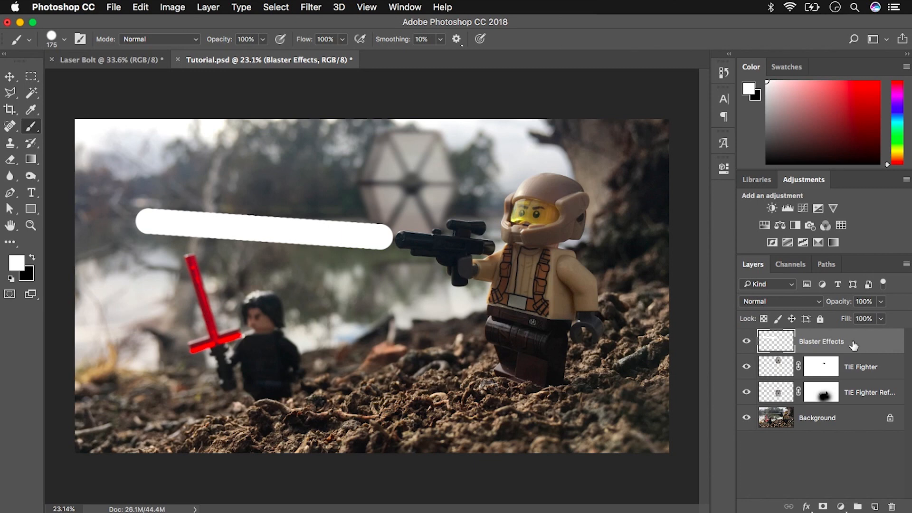
Step: Duplicate the Blaster Effects layer twice and apply a Gaussian Blur with a 4 px radius to the original layer
key(super+j)
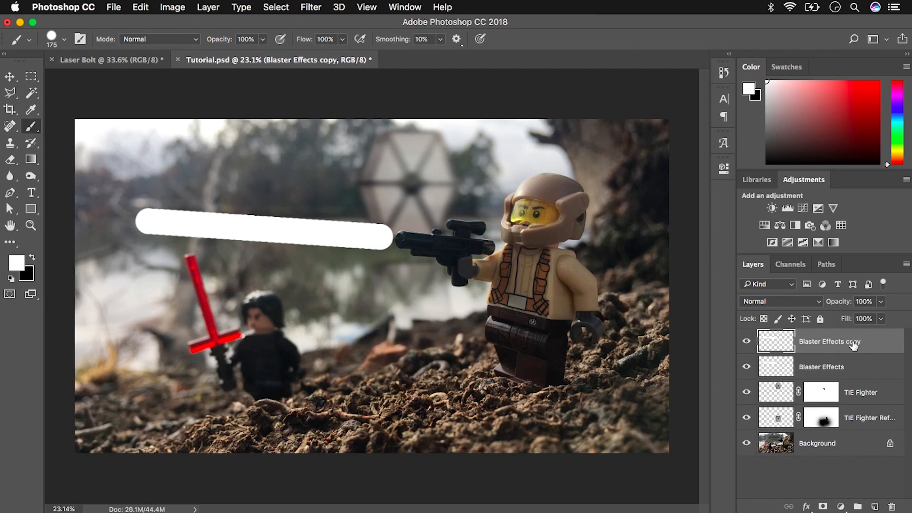
key(super+j)
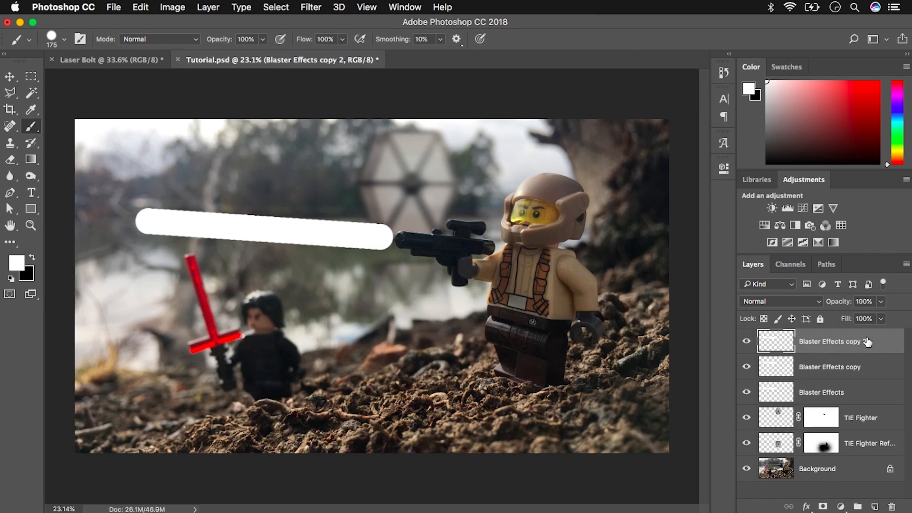
click(842, 397)
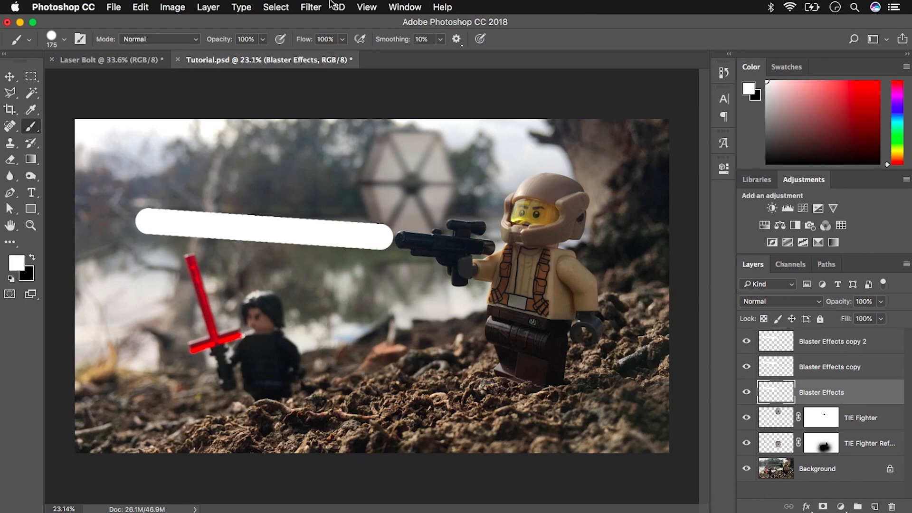
click(316, 6)
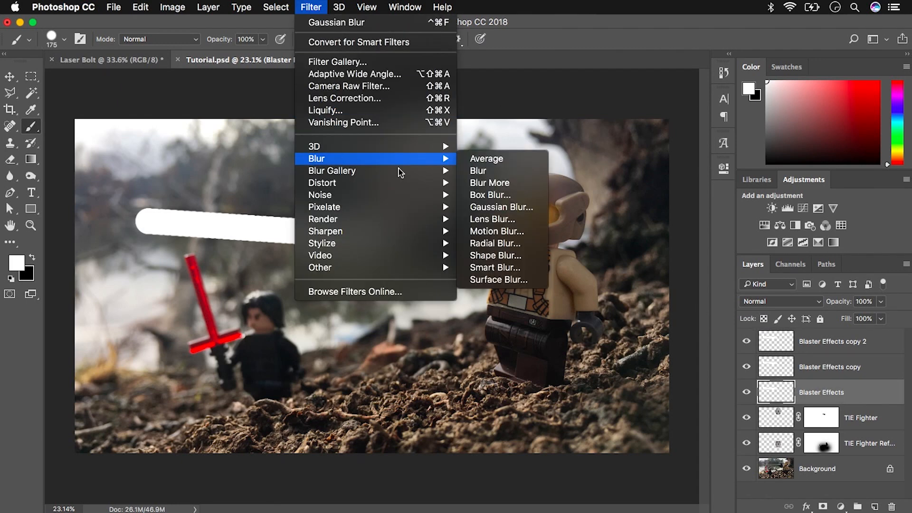
mouse_move(439, 162)
click(494, 207)
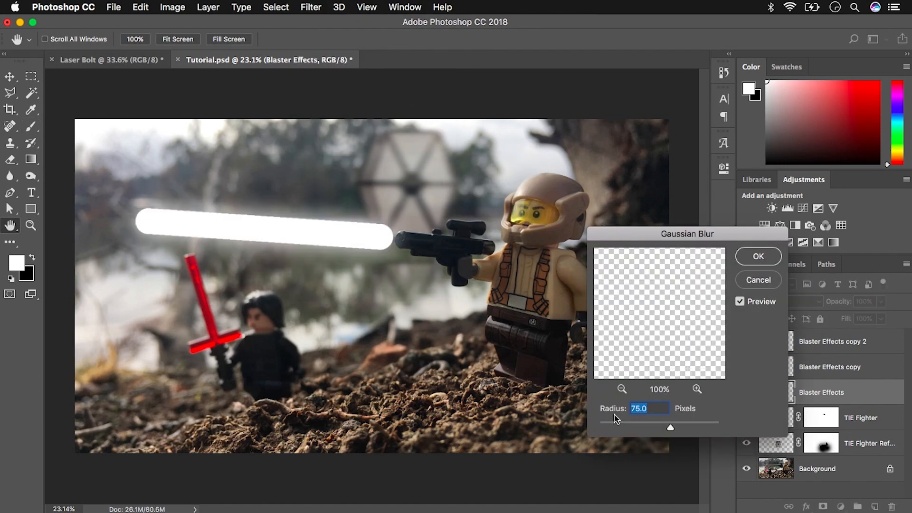
text(4)
click(761, 265)
Step: Apply a Gaussian Blur with a 25 px radius to the Blaster Effects copy layer
click(831, 373)
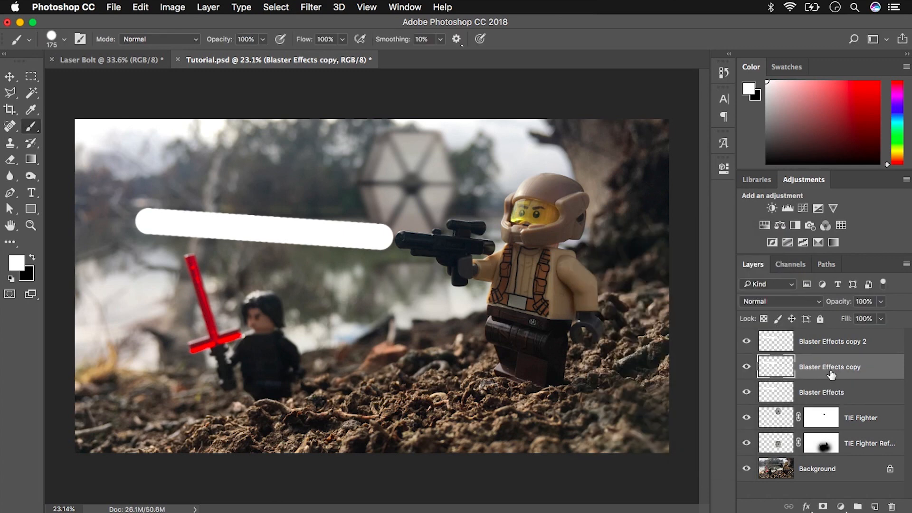
click(309, 7)
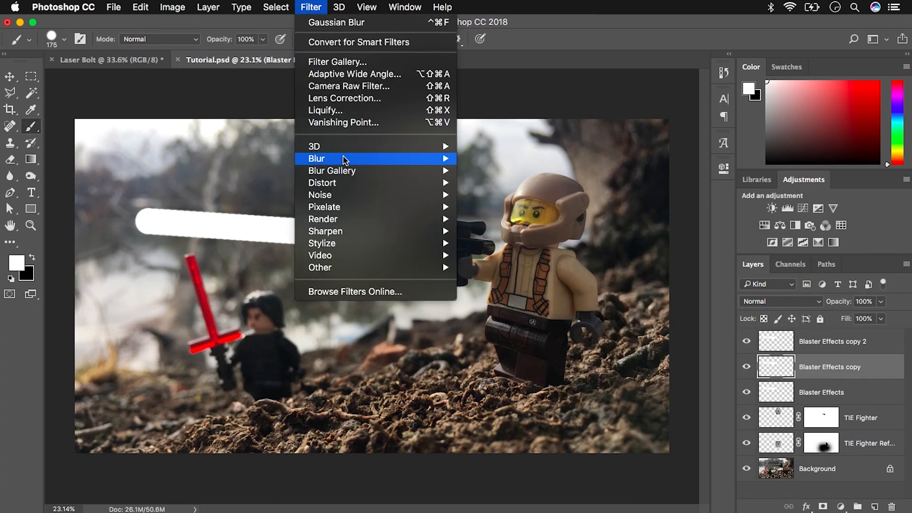
mouse_move(346, 160)
click(521, 207)
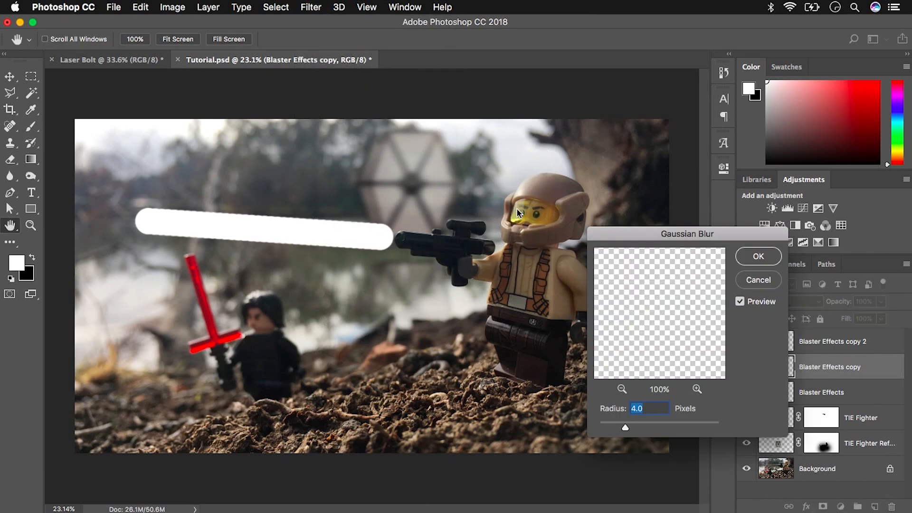
text(25)
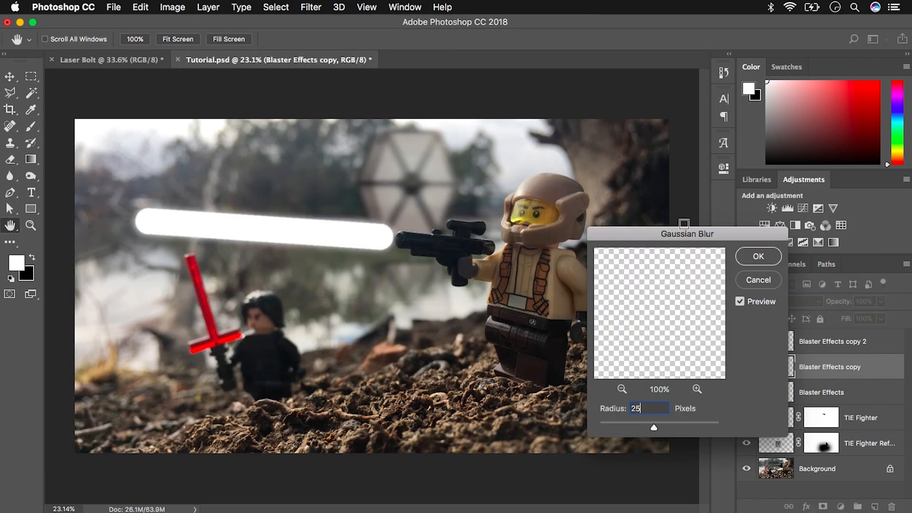
text(b)
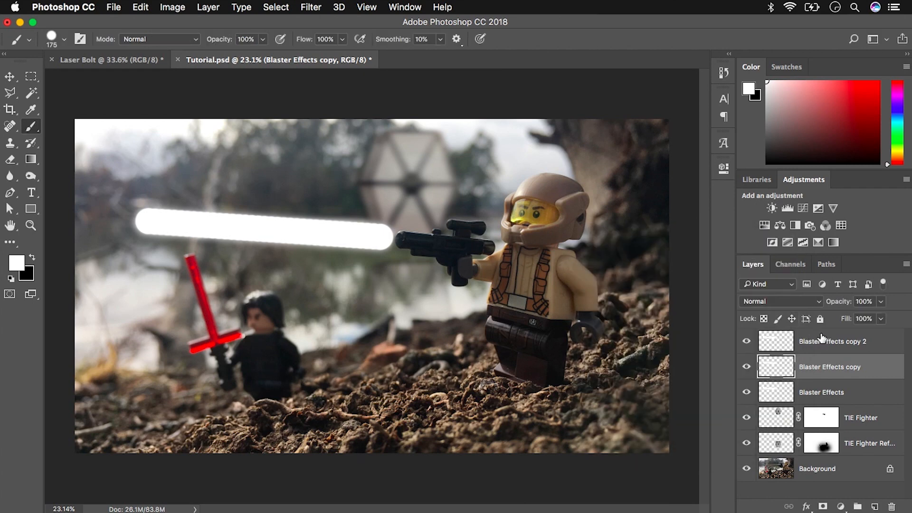
Step: Apply a Gaussian Blur with a 40 px radius to the Blaster Effects copy 2 layer
click(820, 341)
click(314, 6)
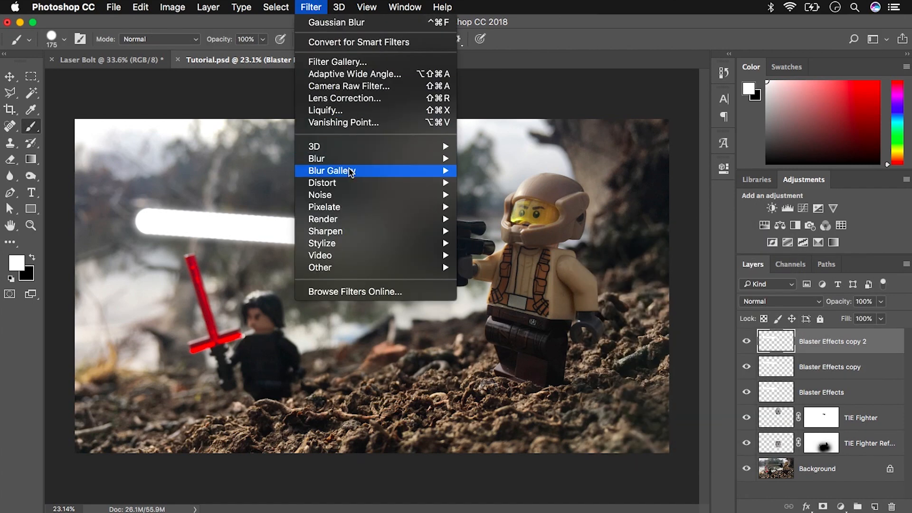
mouse_move(432, 160)
click(522, 207)
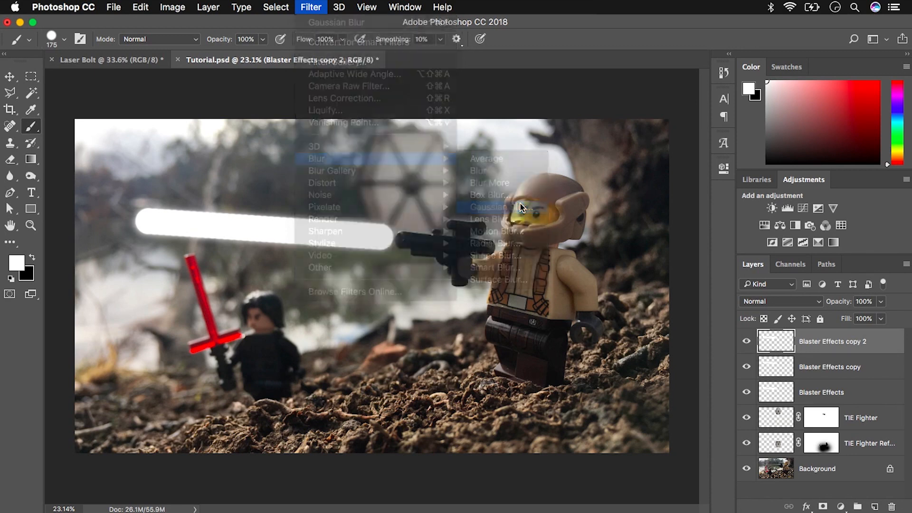
text(40)
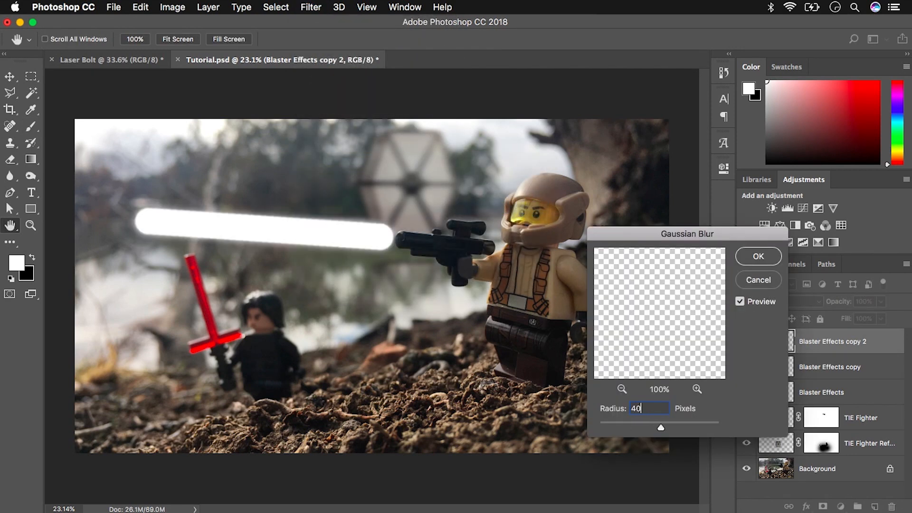
click(745, 257)
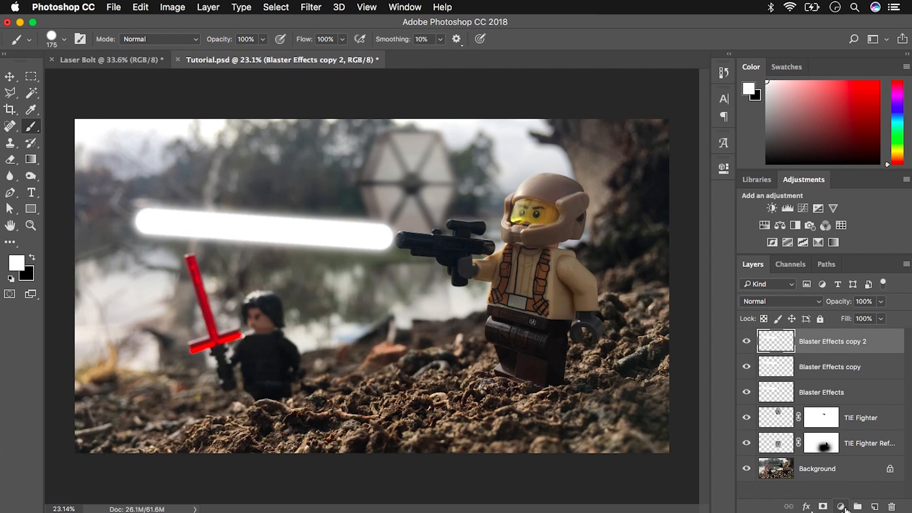
Step: Add a black (000000) solid color fill layer and place it directly below the three Blaster Effects layers
click(840, 506)
click(836, 512)
drag(557, 305, 457, 393)
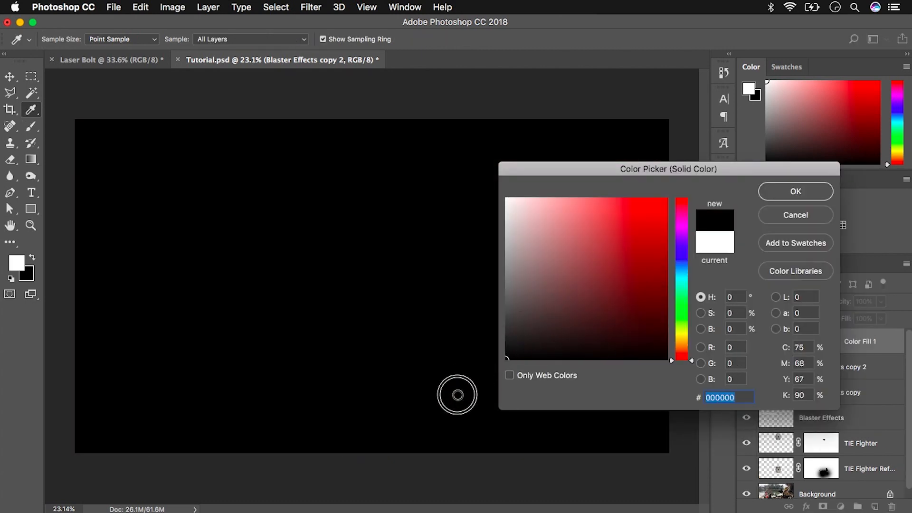
click(812, 192)
drag(864, 347, 858, 429)
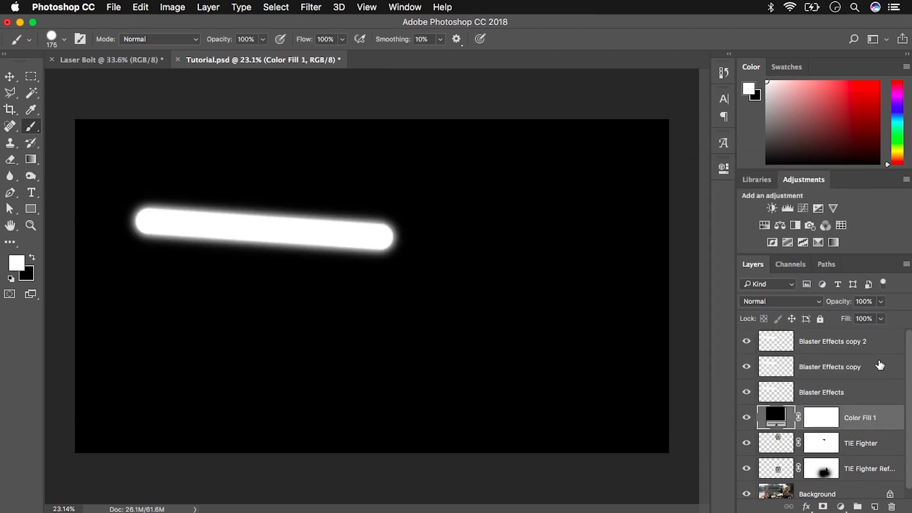
Step: Merge the three Blaster Effects layers with the black fill layer and set the merged layer's blending mode to Screen
shift+click(868, 343)
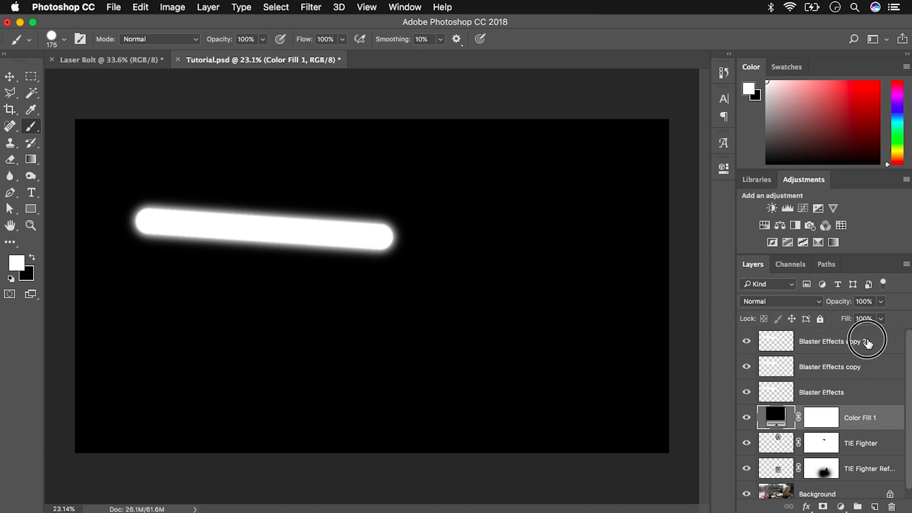
right_click(838, 341)
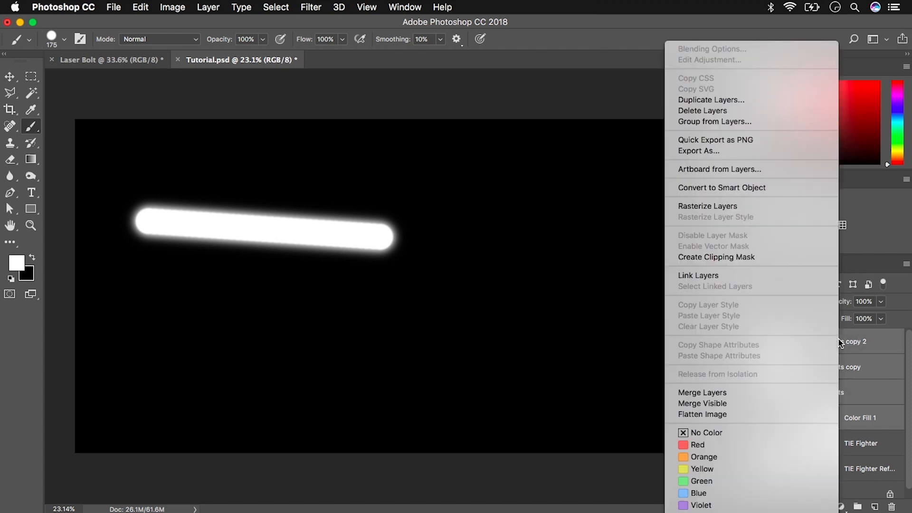
click(738, 393)
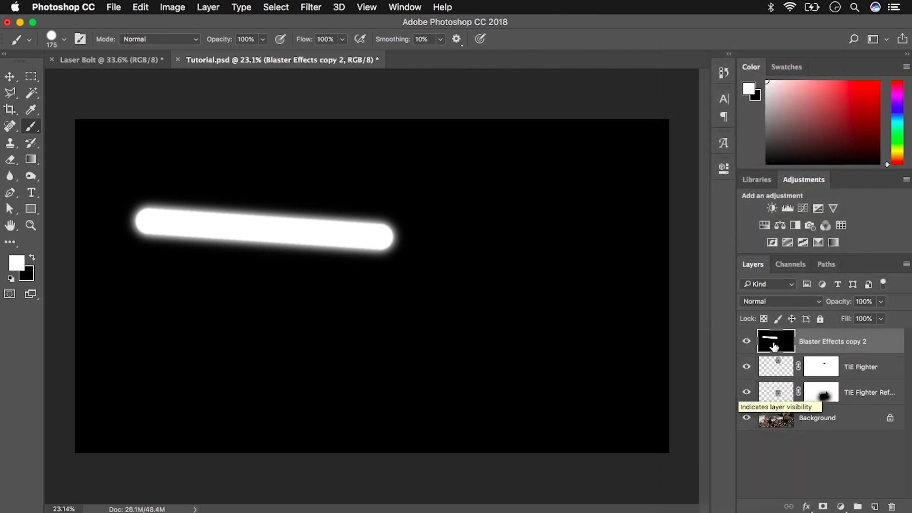
click(811, 302)
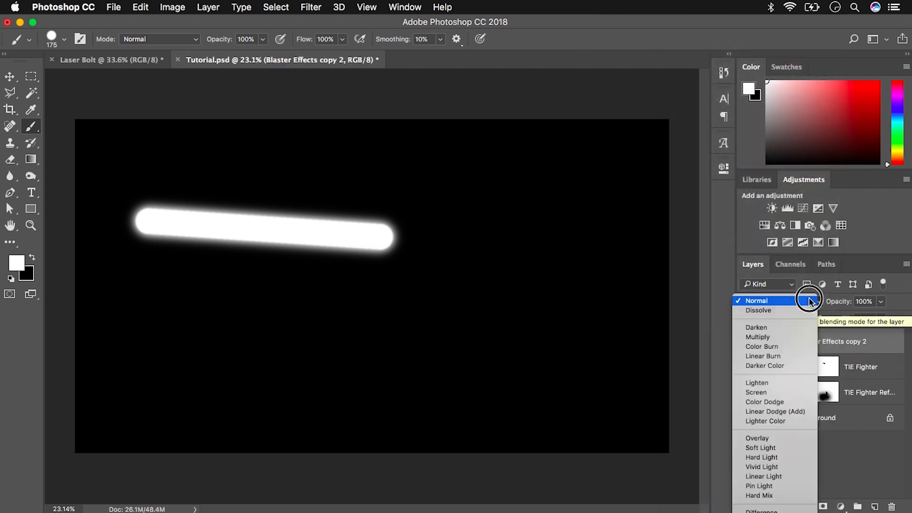
click(770, 392)
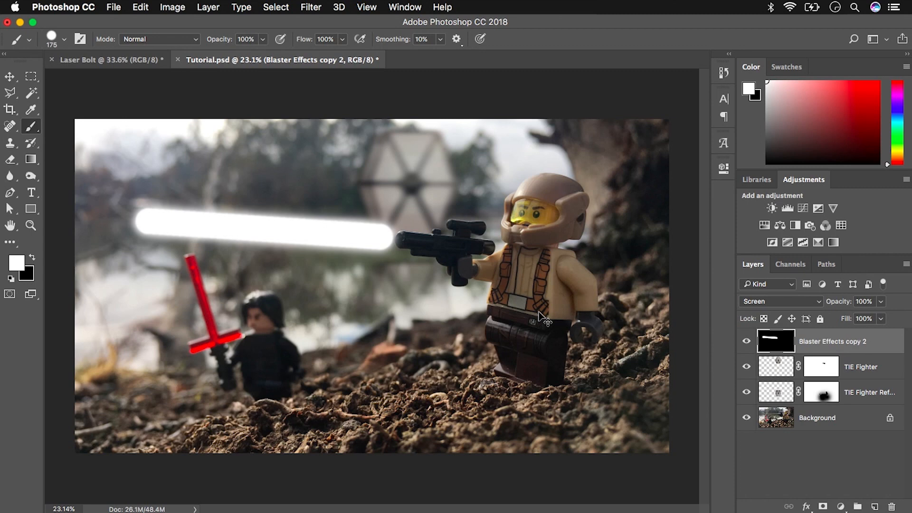
Step: Raise the Blue channel in Curves on the merged bolt layer, moving a curve point to input 59, output 138
key(super+m)
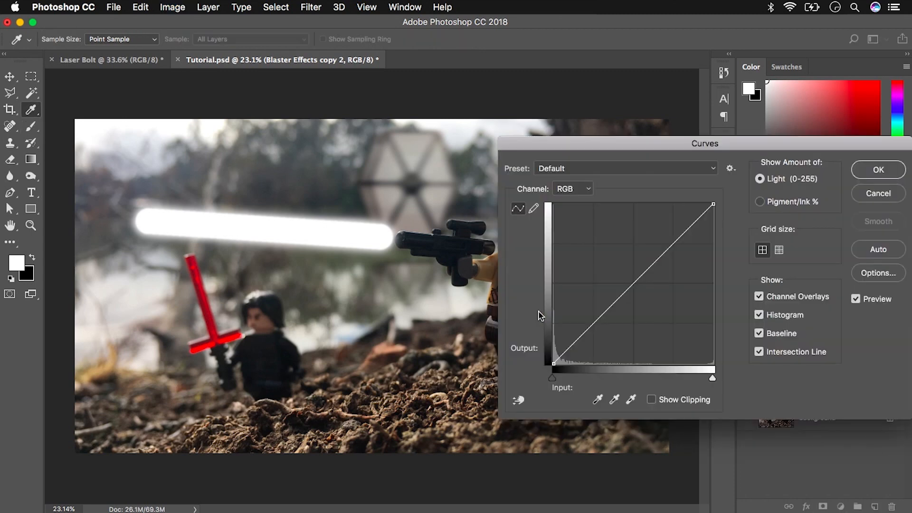
click(577, 190)
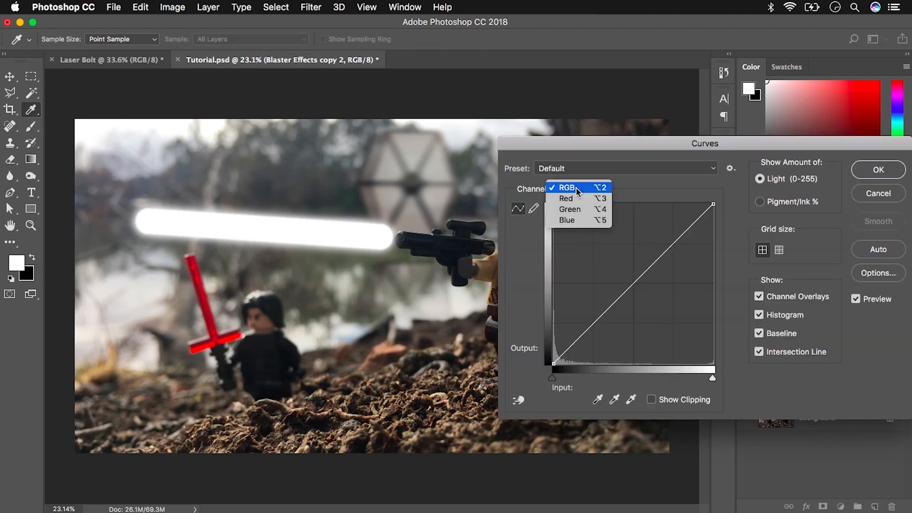
click(581, 222)
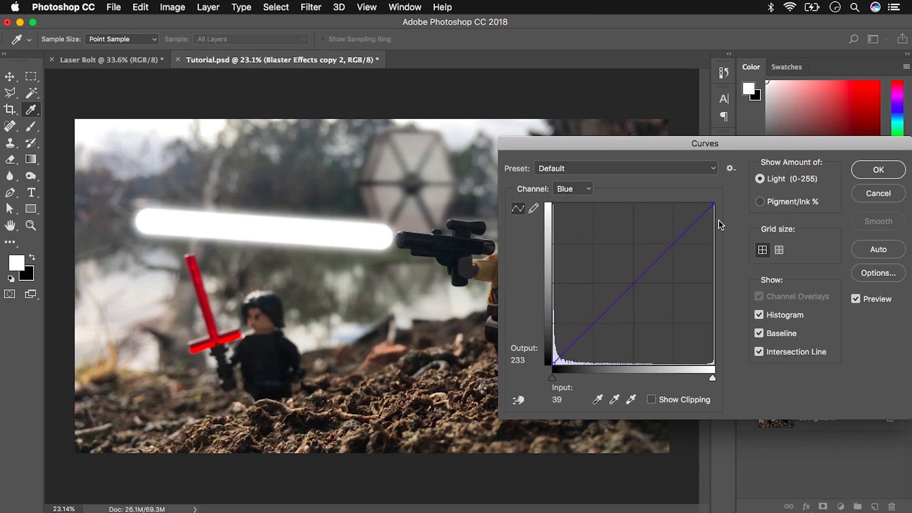
click(605, 314)
drag(604, 314, 591, 277)
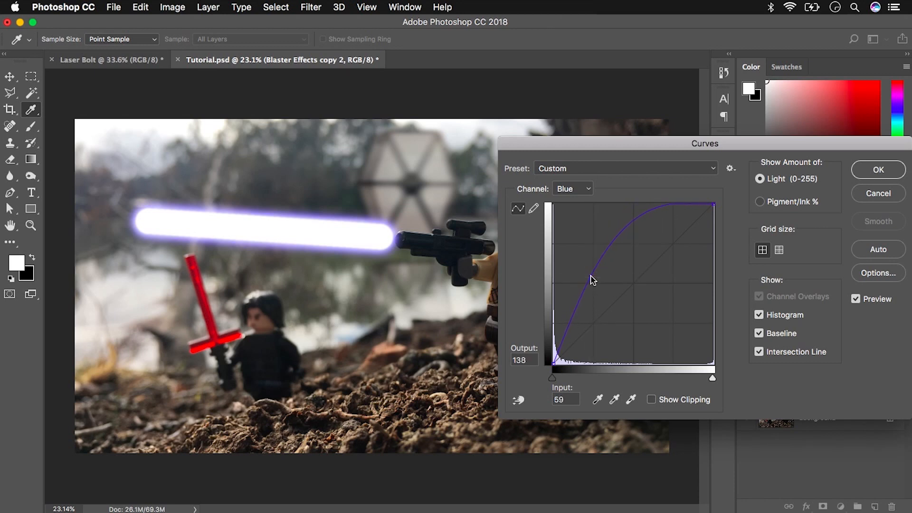
Step: Lower the Red channel in Curves on the bolt layer, moving a curve point to input 162, output 115, and apply the adjustment
click(587, 189)
click(583, 166)
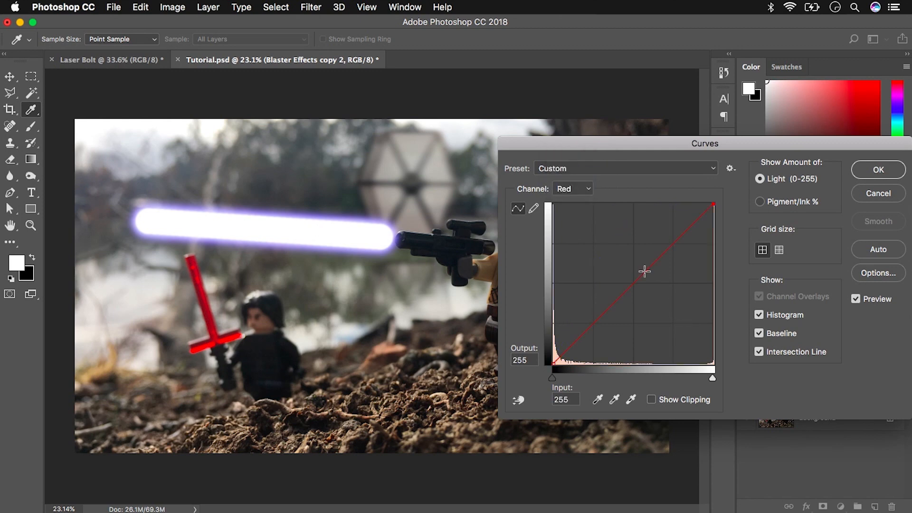
drag(644, 276, 655, 291)
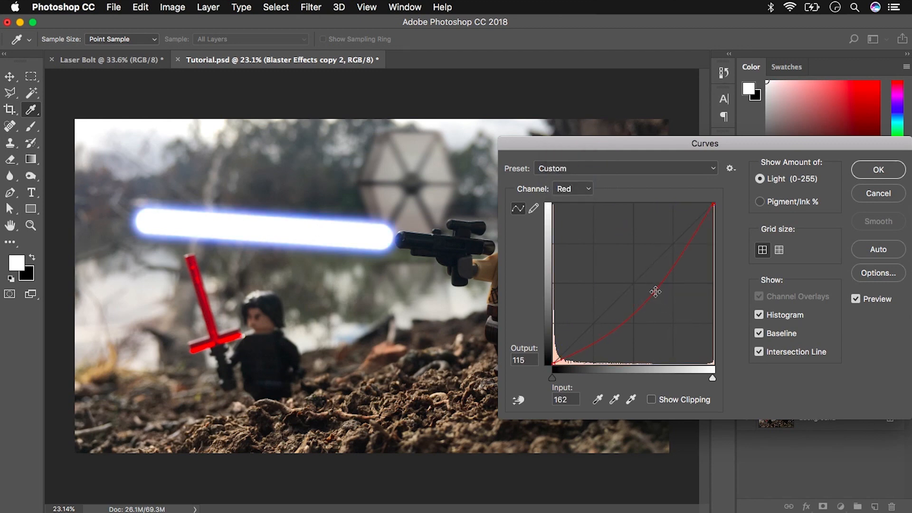
click(879, 170)
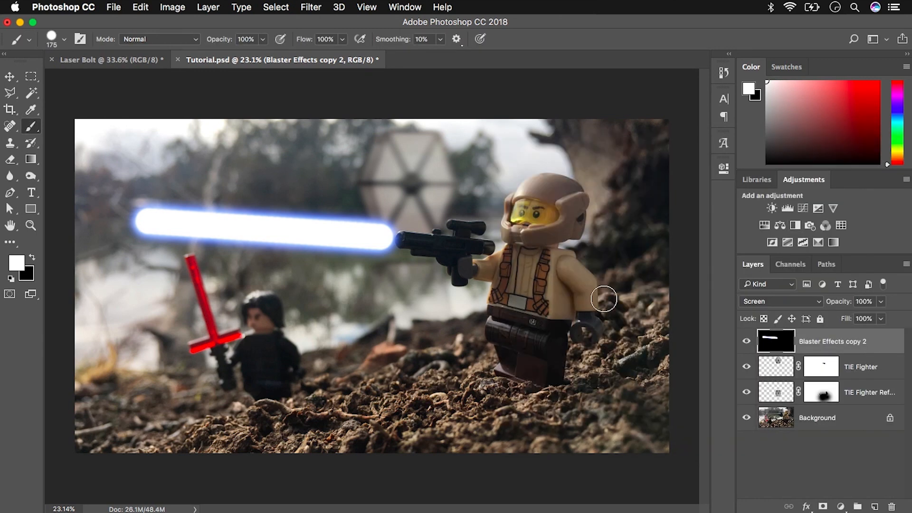
Step: Apply Hue/Saturation to the bolt layer with Saturation +51 and Hue 0
key(super+u)
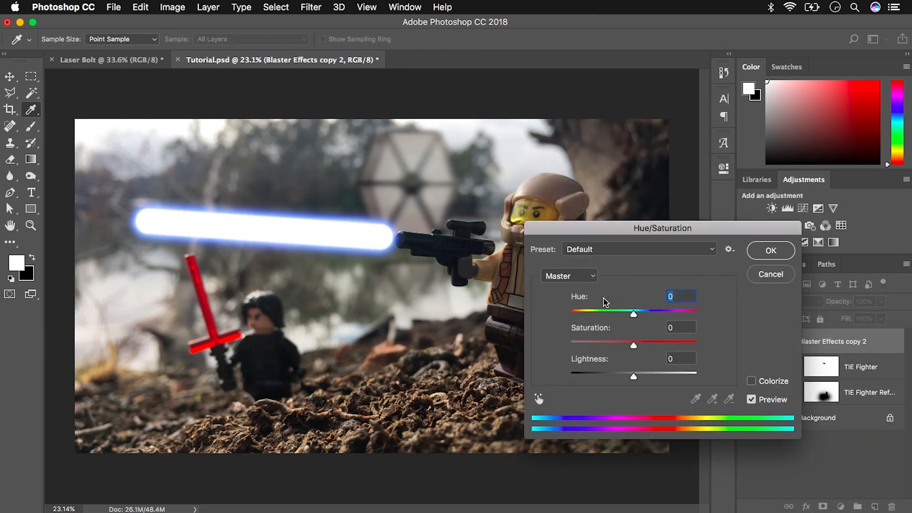
drag(635, 347, 666, 345)
mouse_move(633, 315)
mouse_down()
mouse_move(563, 316)
mouse_move(688, 315)
mouse_move(637, 315)
mouse_up()
text(0)
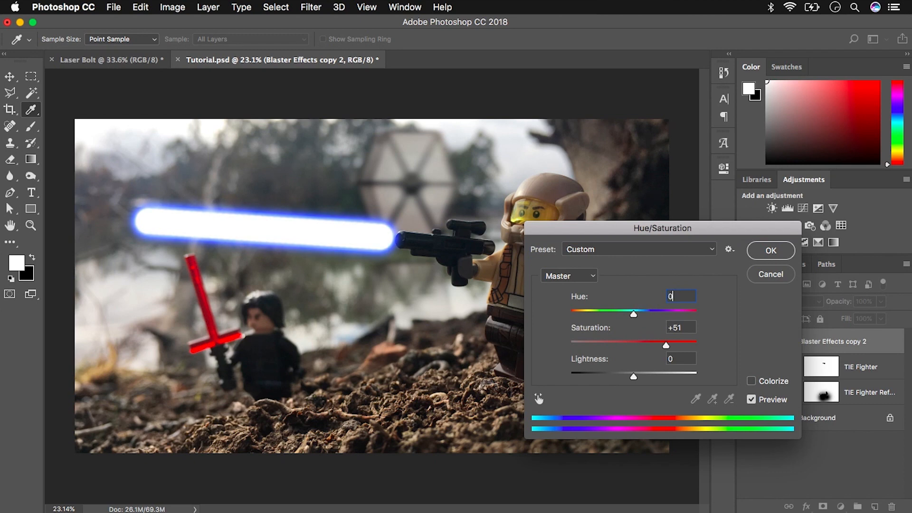
click(767, 258)
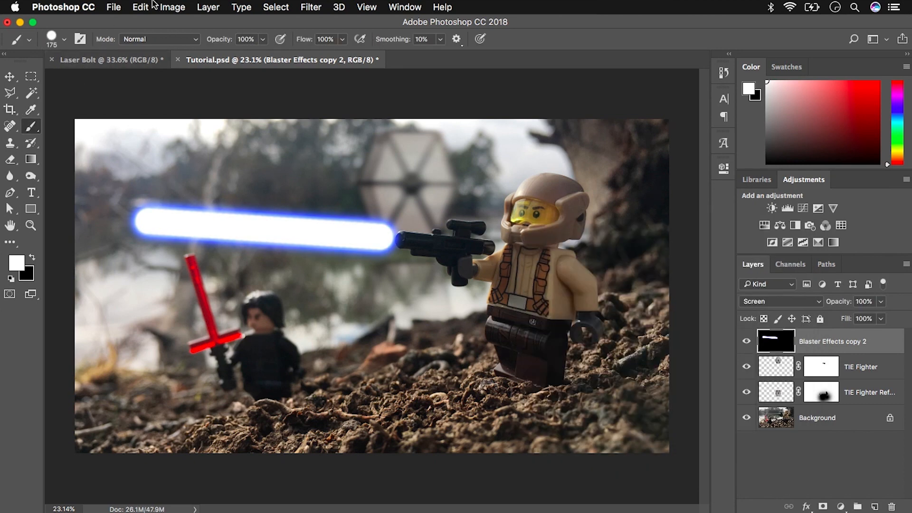
Step: Apply a Perspective transform to the bolt layer, narrowing the end nearest the blaster and moving the bolt so it meets the muzzle
click(144, 6)
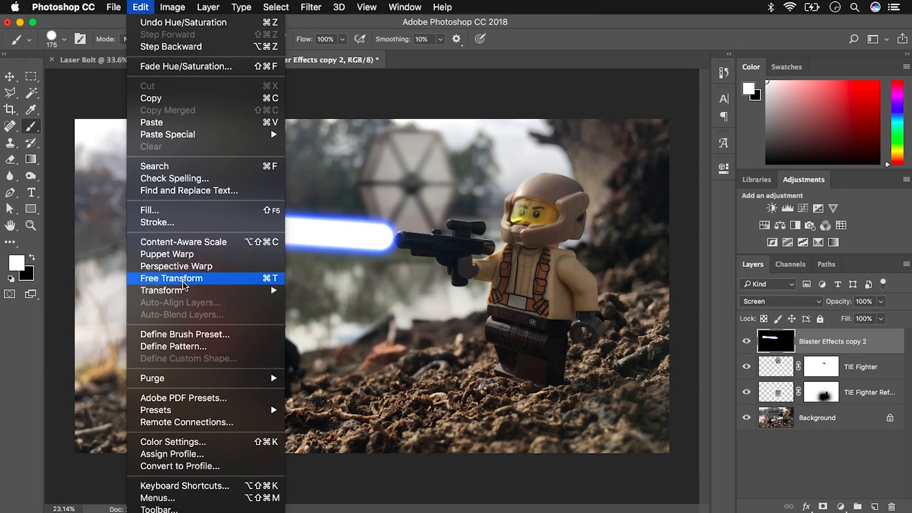
mouse_move(184, 292)
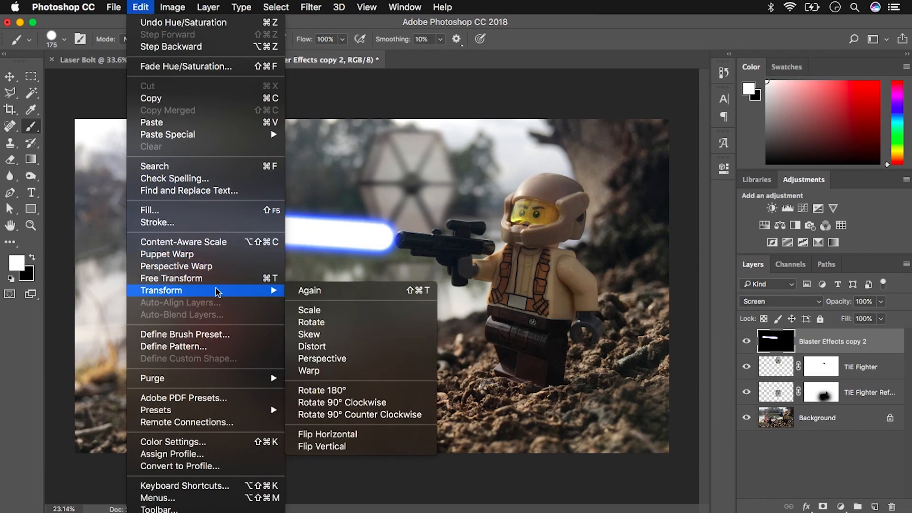
click(333, 359)
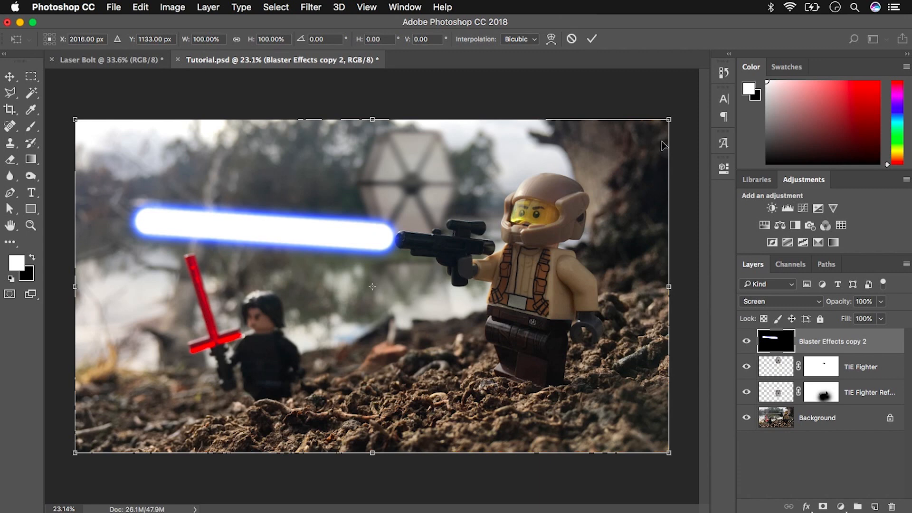
drag(669, 120, 667, 212)
drag(535, 260, 431, 242)
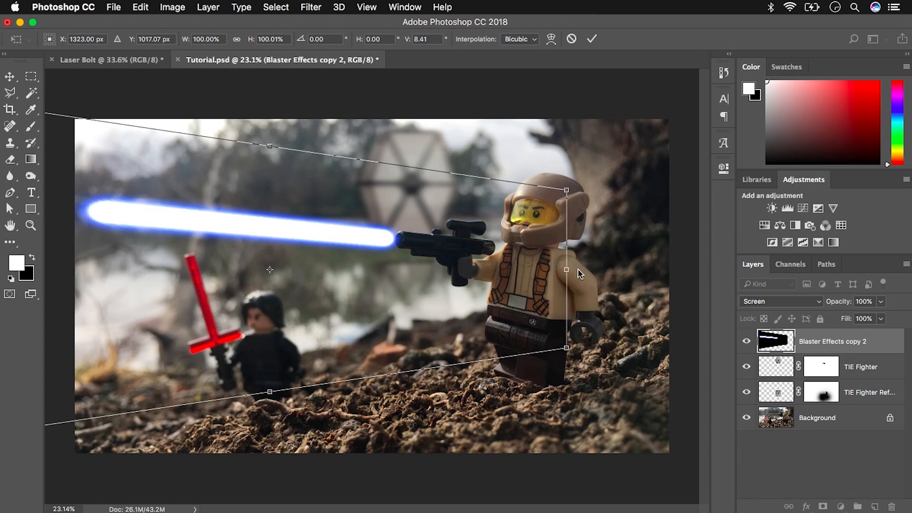
key(Return)
Step: Create a new layer above the bolt and set up the flare 4 brush at a size of 2480 px
key(b)
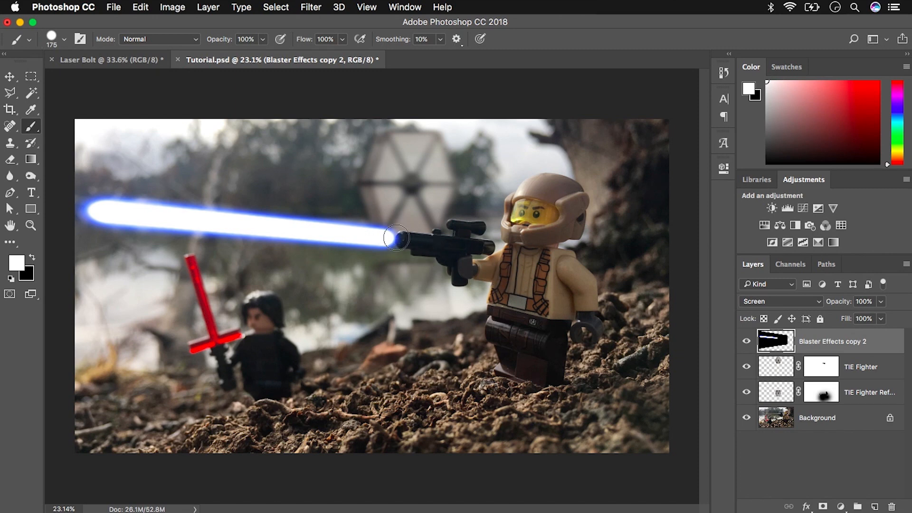
click(875, 507)
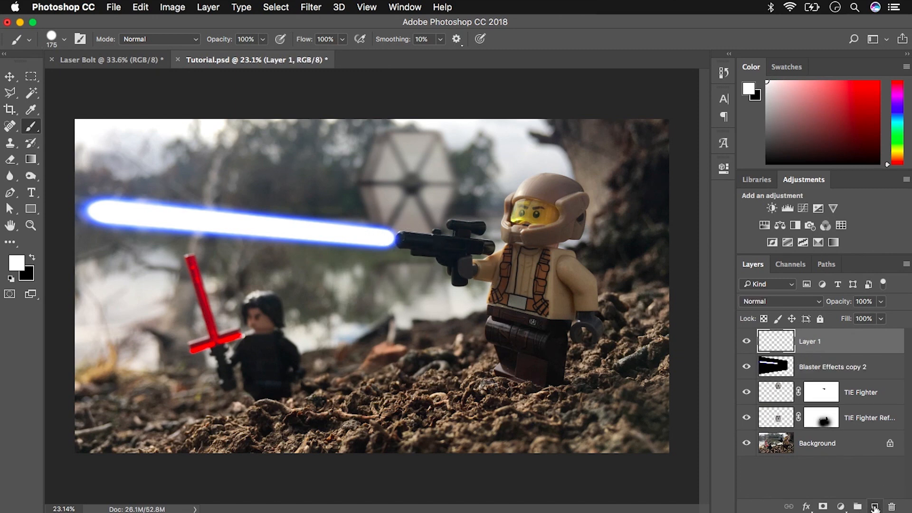
right_click(400, 236)
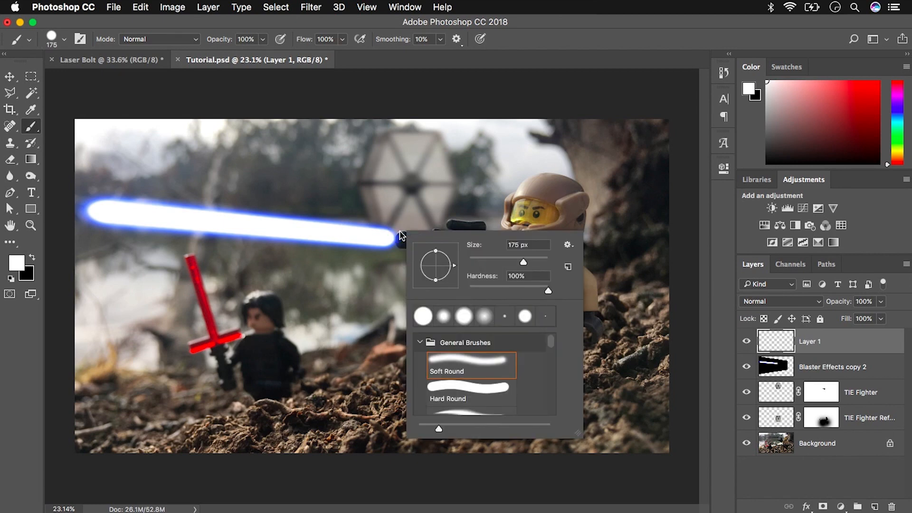
scroll(457, 366, down, 5)
scroll(457, 366, down, 5)
scroll(457, 366, down, 2)
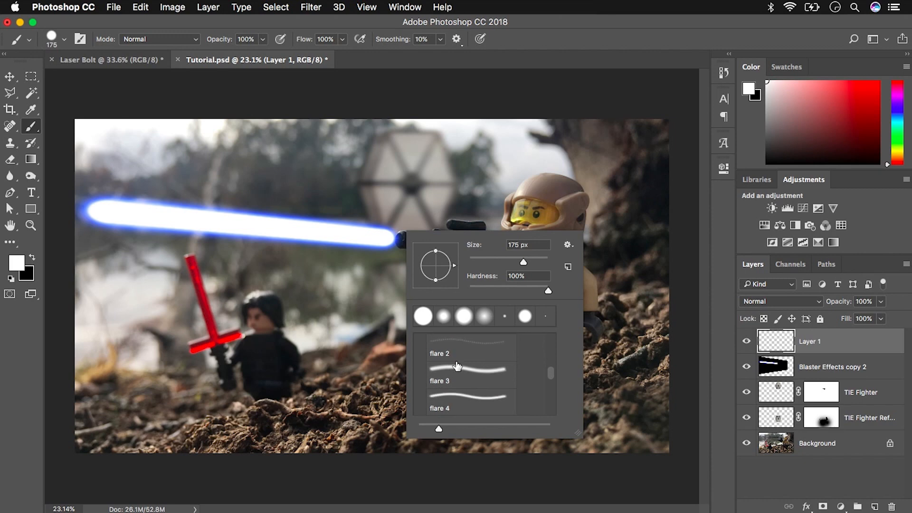
click(469, 394)
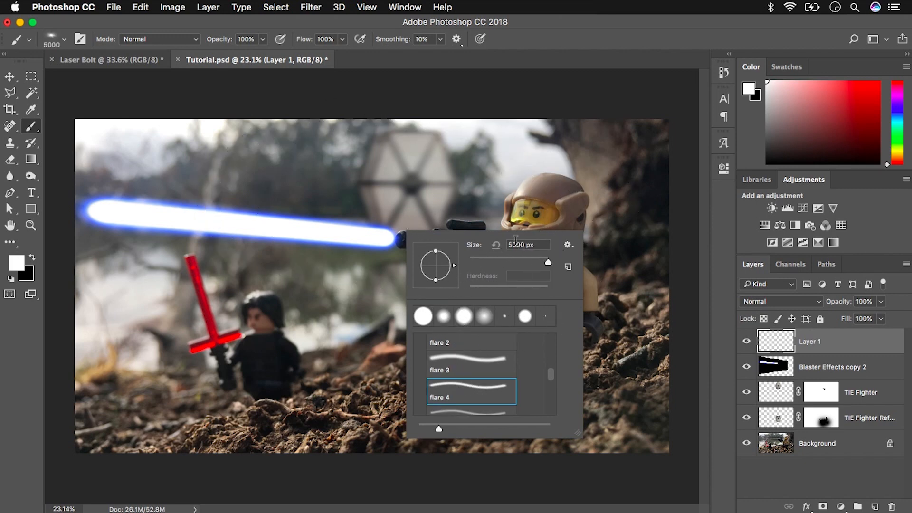
drag(549, 265, 542, 264)
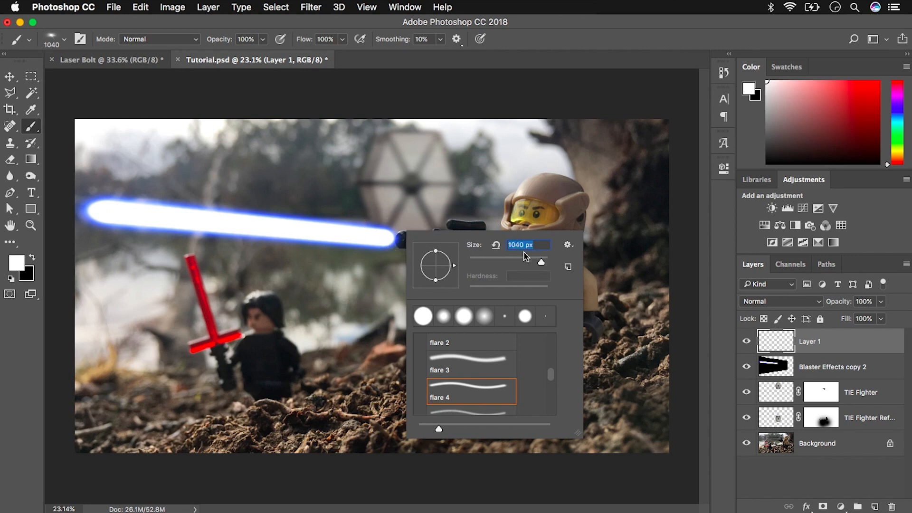
drag(541, 264, 545, 265)
Step: Stamp a single white flare centred on the blaster's muzzle, undoing the first stamp to reposition it
click(394, 237)
click(400, 232)
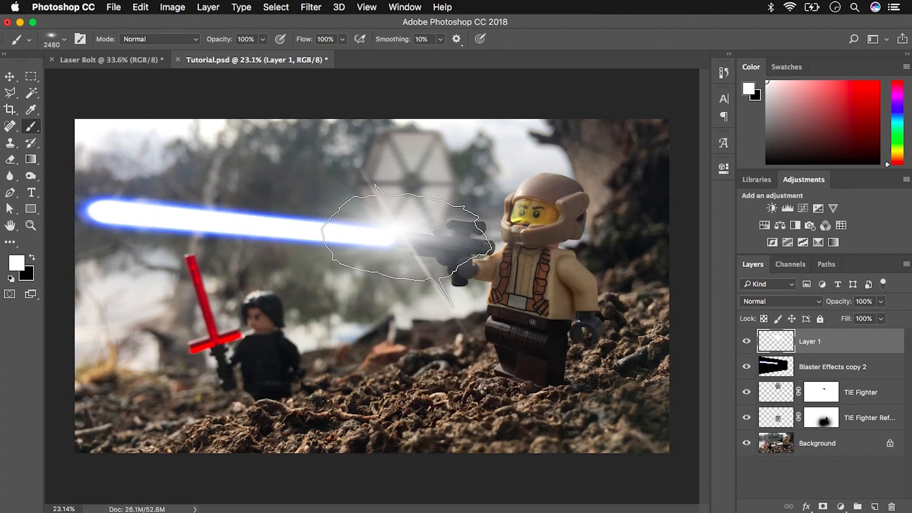
key(ctrl+z)
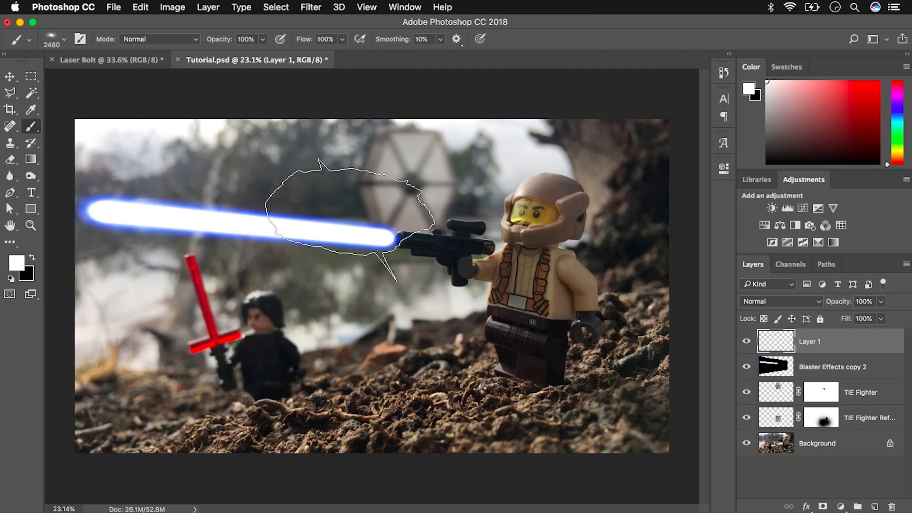
click(404, 238)
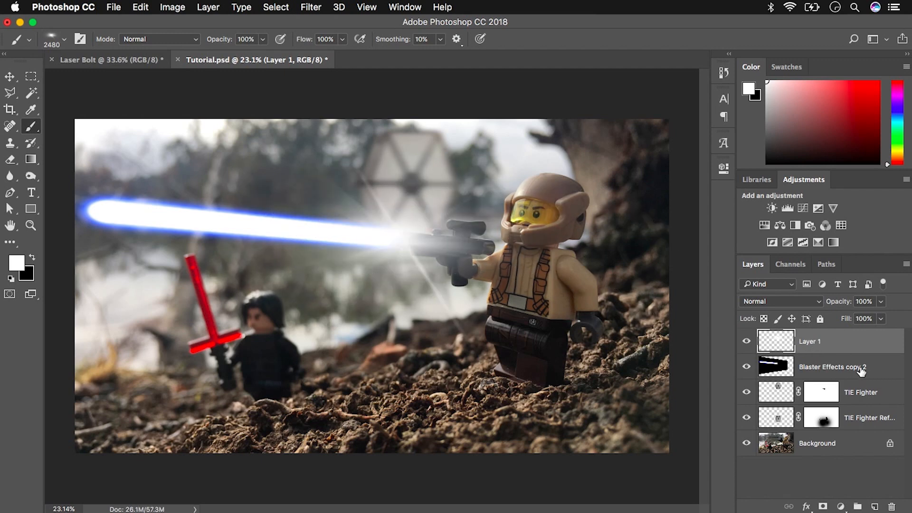
Step: Add a black (000000) solid color fill layer between the bolt layer and the flare layer
click(861, 373)
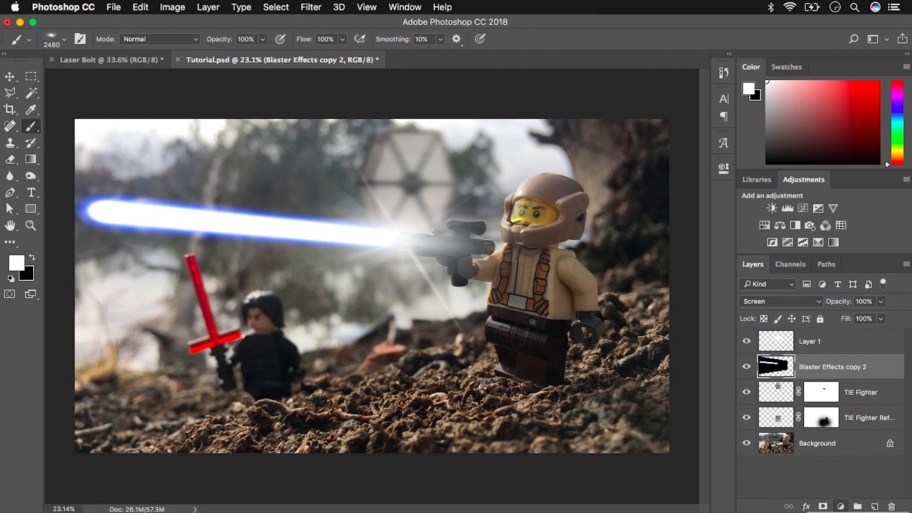
click(840, 511)
drag(604, 312, 364, 430)
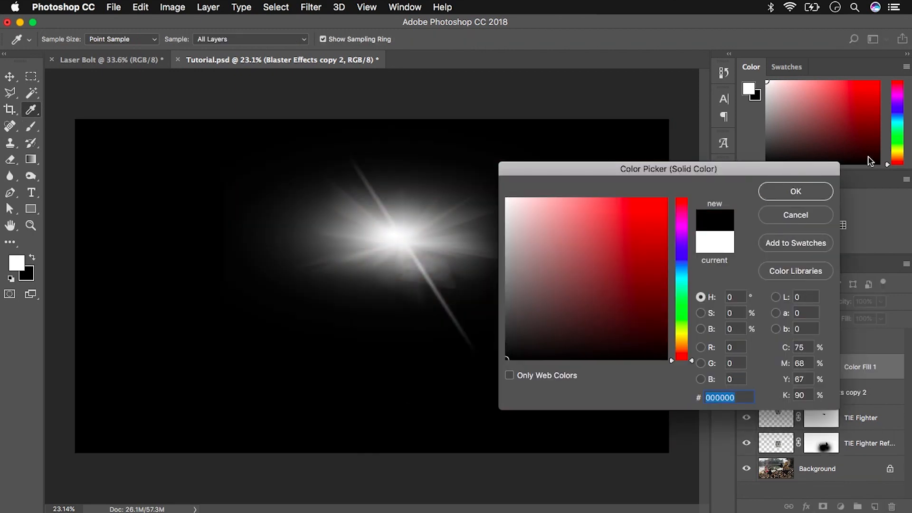
click(817, 187)
Step: Merge the flare layer with the black fill layer and set the merged layer's blending mode to Screen
key(ctrl+shift+alt+n)
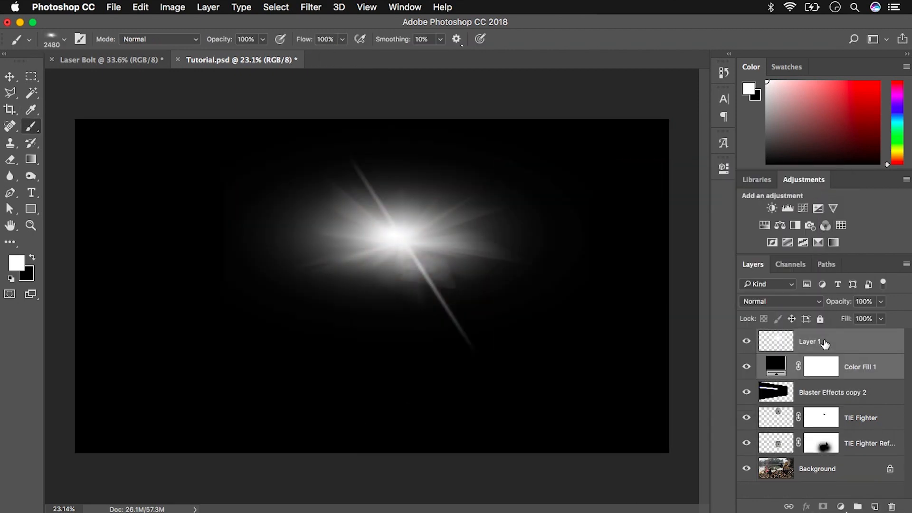
right_click(826, 346)
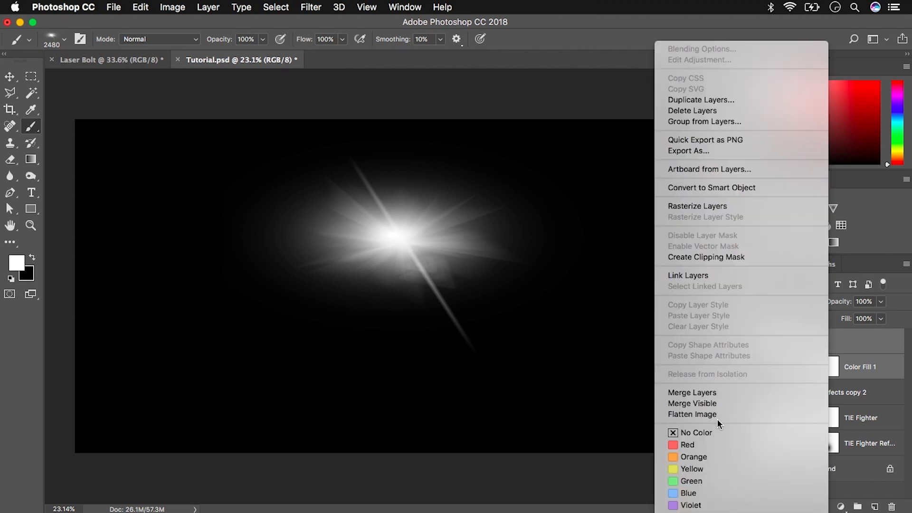
click(726, 395)
click(794, 304)
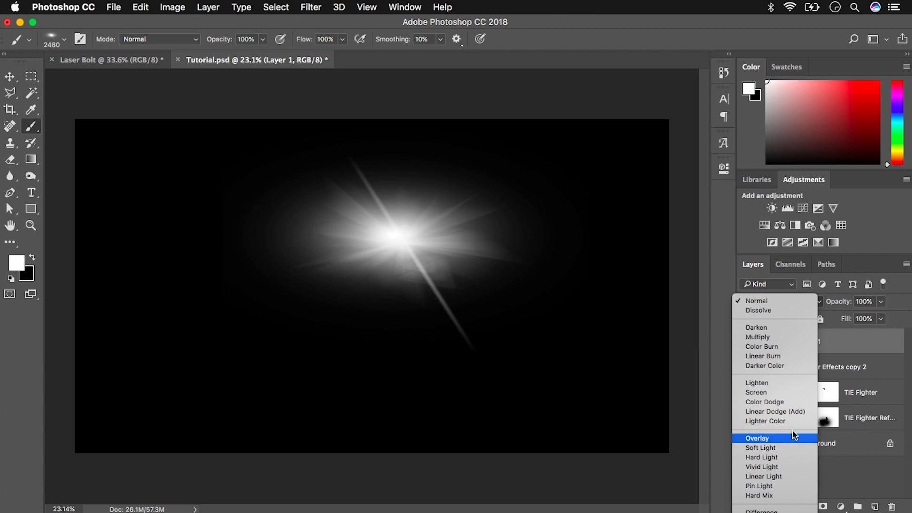
click(796, 393)
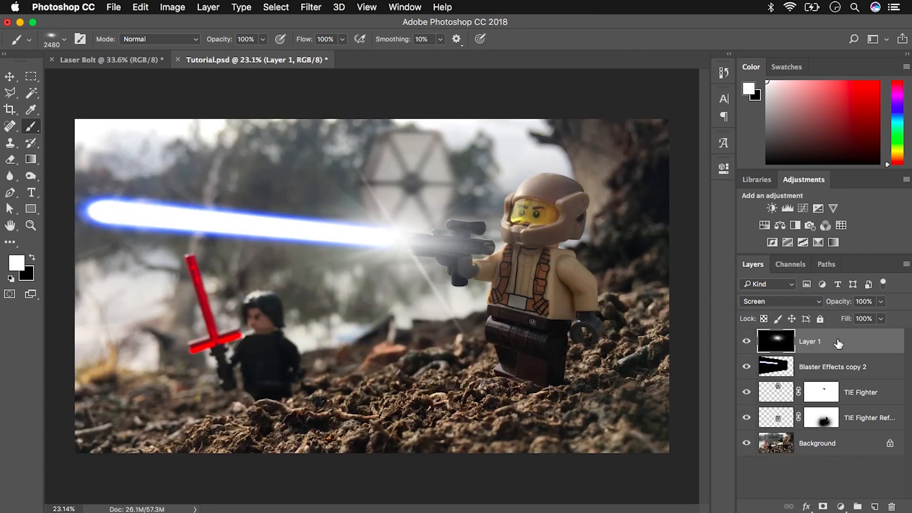
Step: Raise the Blue channel in Curves on the merged flare layer, moving a curve point to input 77, output 143
key(super+m)
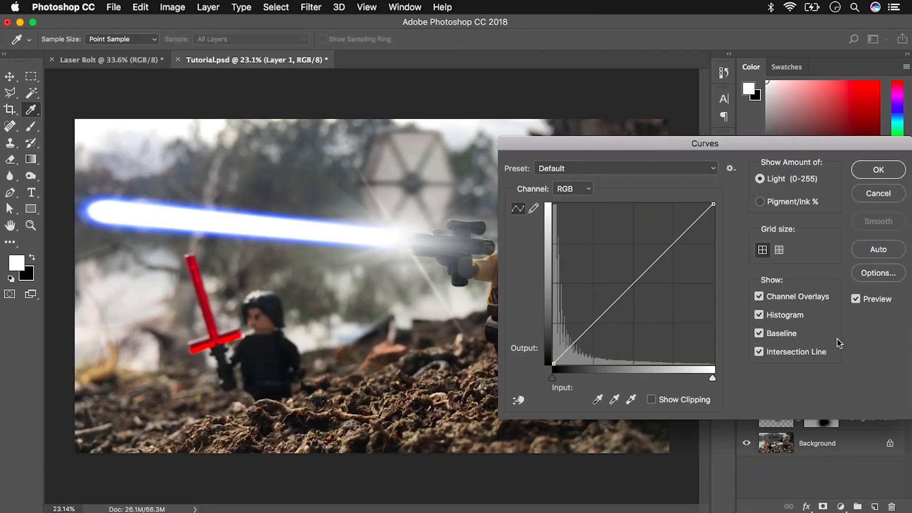
click(587, 190)
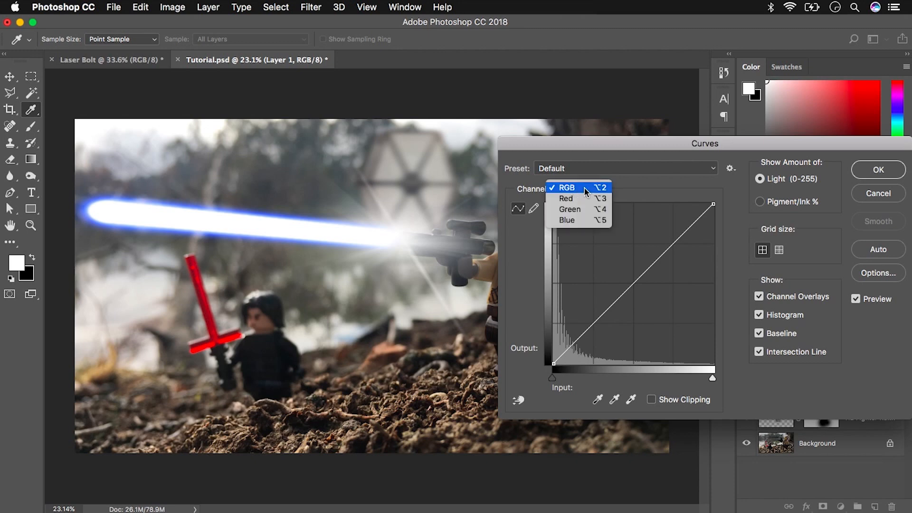
click(580, 221)
drag(641, 277, 601, 274)
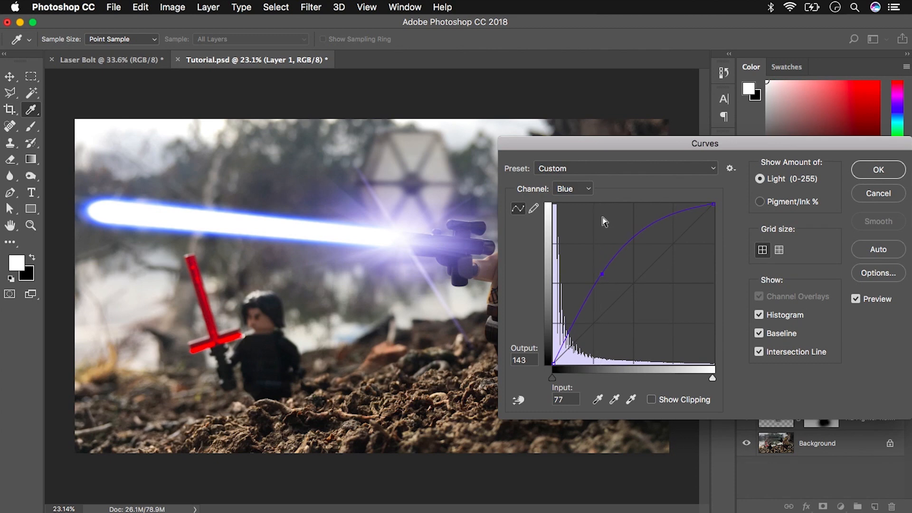
Step: Lower the flare's Red channel in Curves, moving a curve point to input 155, output 119, and apply the adjustment
click(578, 190)
click(586, 165)
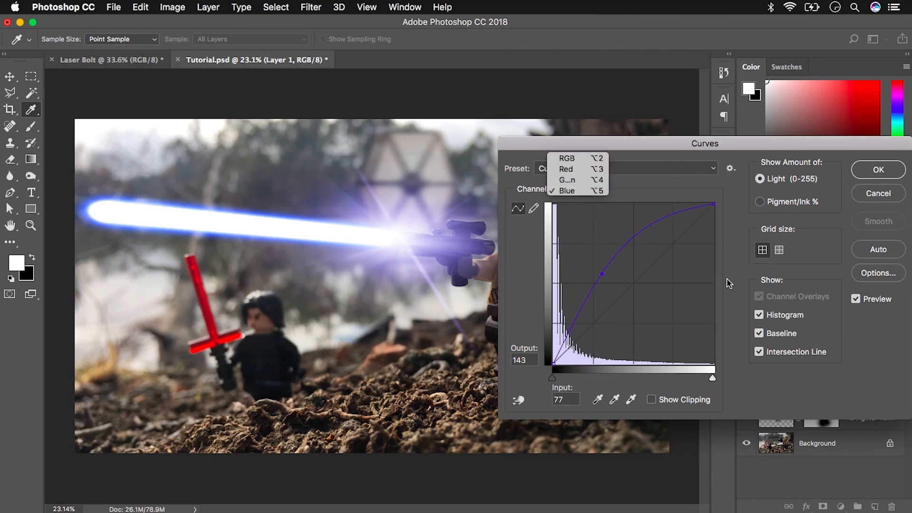
drag(642, 276, 652, 290)
click(878, 170)
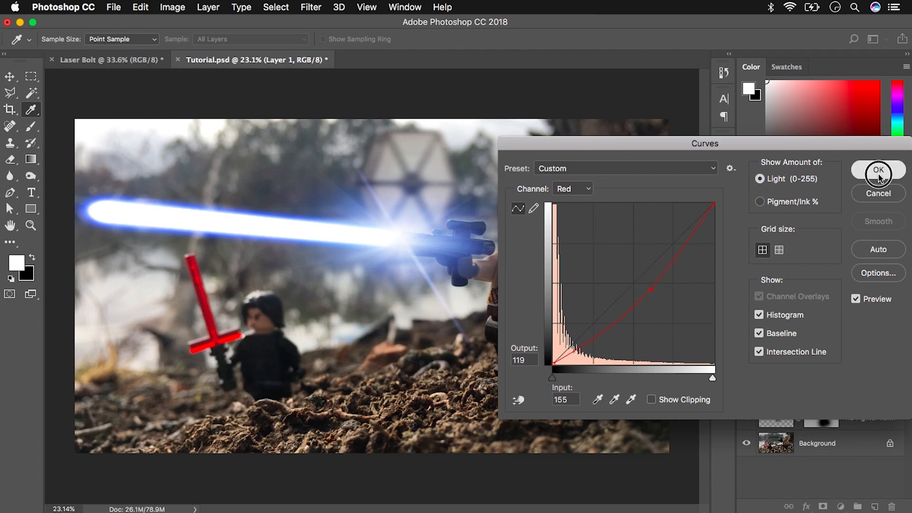
Step: Apply Hue/Saturation to the flare layer with Saturation +29
key(super+u)
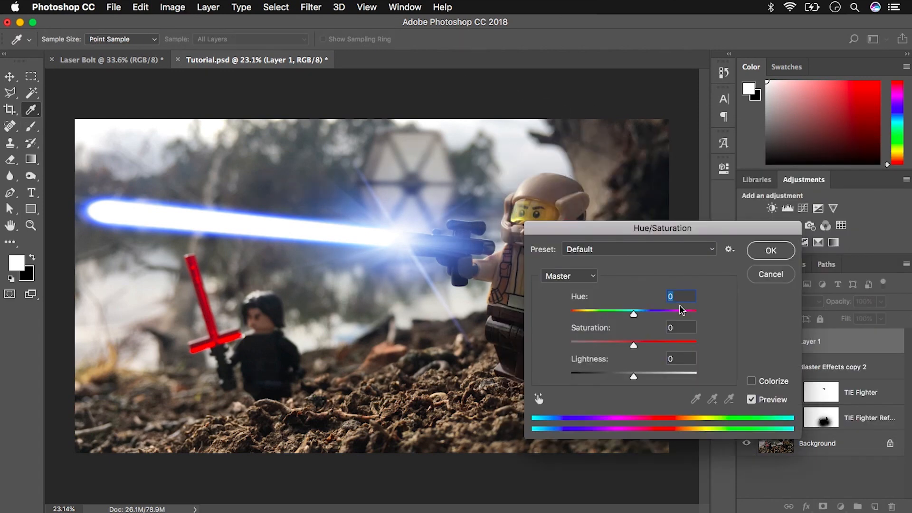
drag(635, 348, 654, 349)
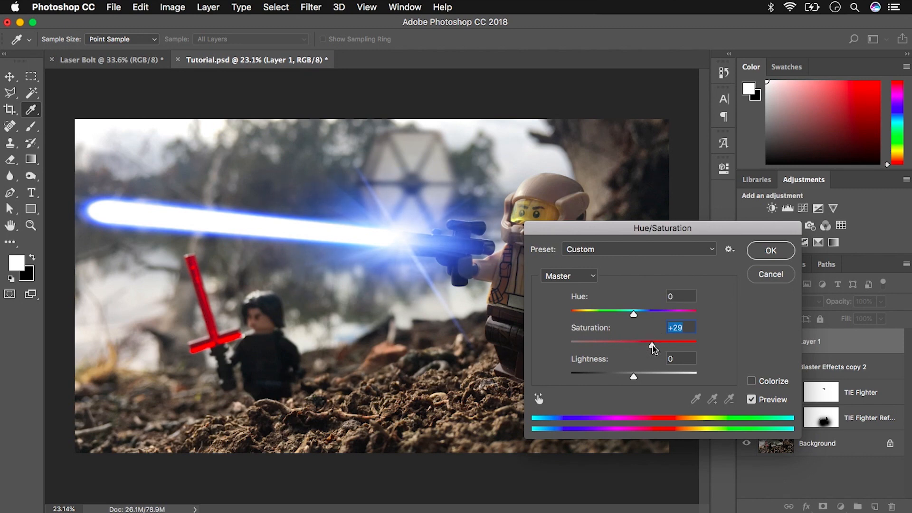
click(771, 251)
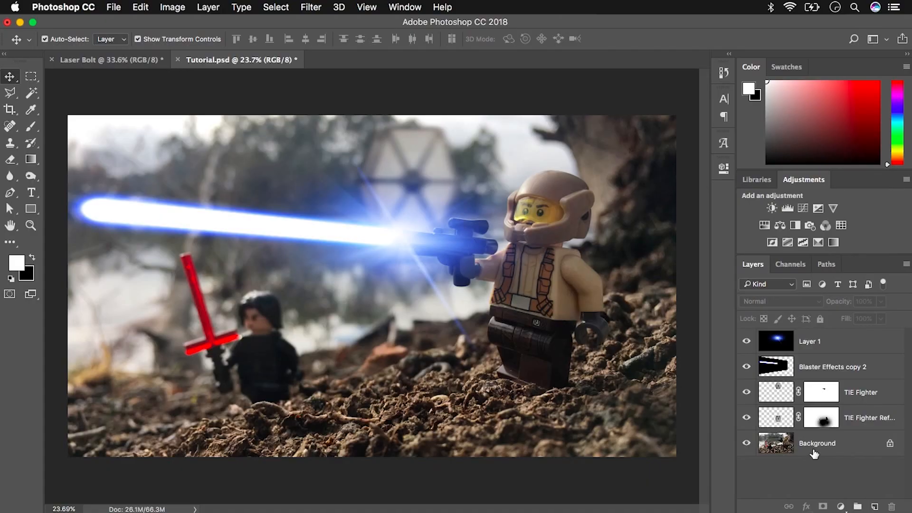
Step: Create a new layer above the flare and set the foreground colour to a fully saturated blue sampled from the laser bolt's edge
click(874, 506)
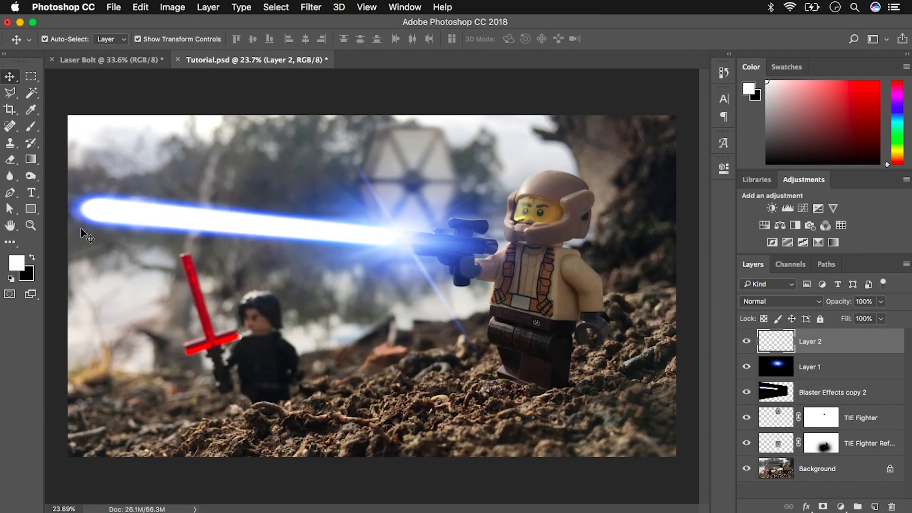
click(21, 266)
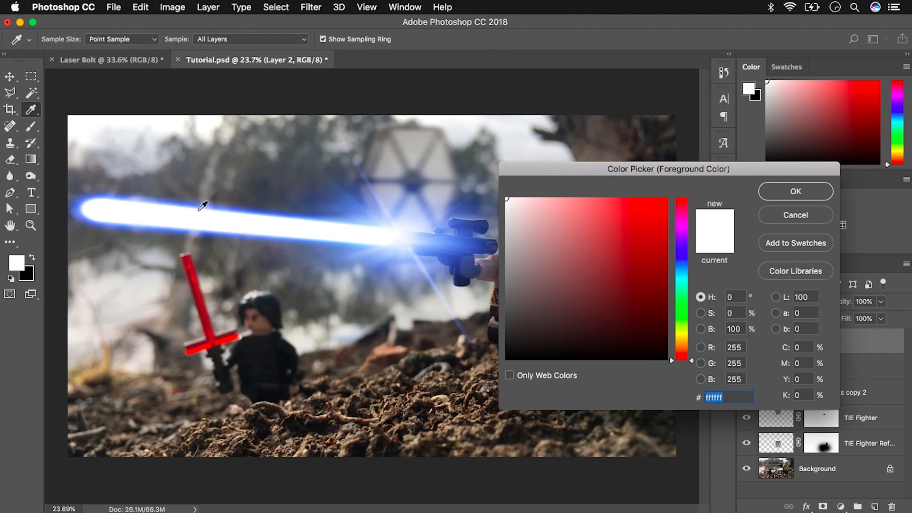
click(80, 210)
drag(606, 203, 667, 198)
click(794, 193)
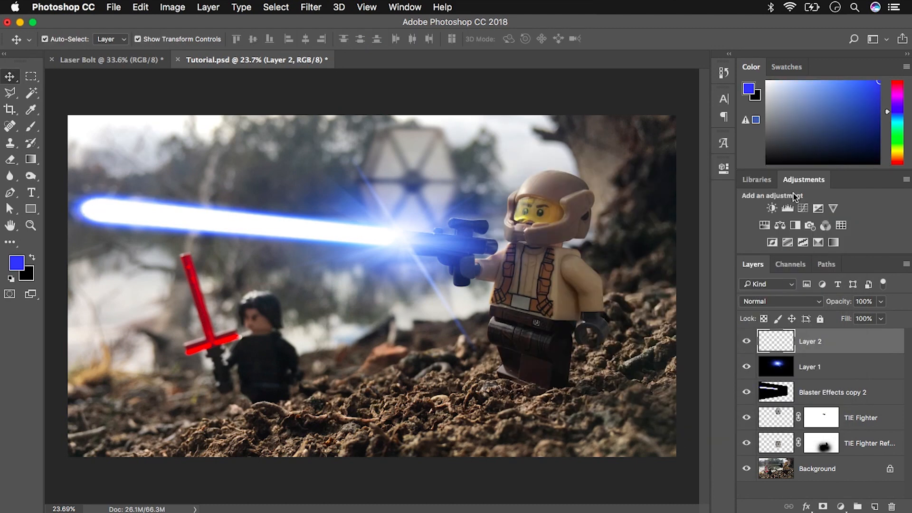
Step: Paint blue light over the shooter's face, chest and blaster with a 412 px Soft Round brush at 0% hardness
click(31, 126)
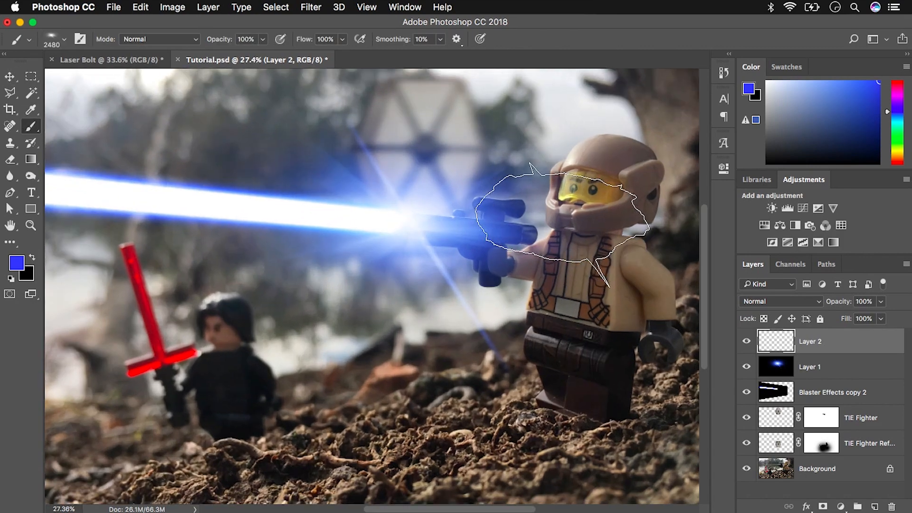
scroll(562, 221, up, 3)
right_click(570, 223)
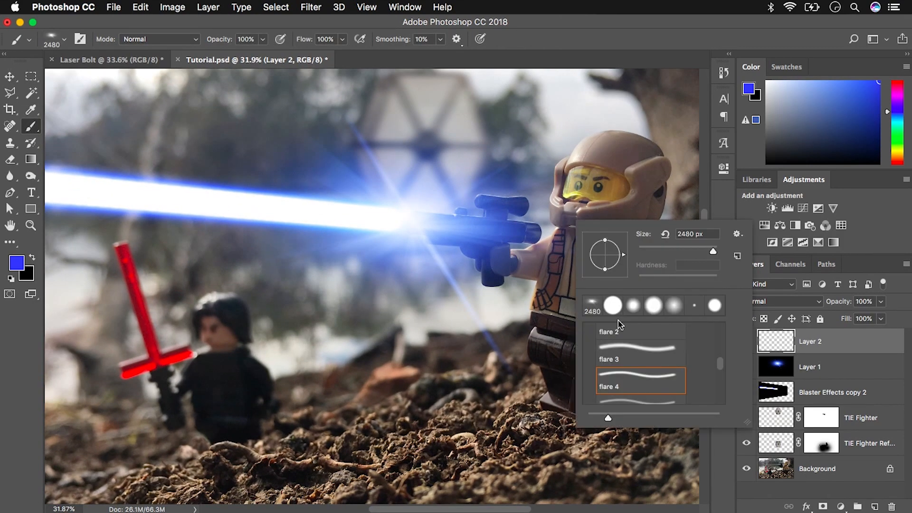
scroll(632, 354, up, 5)
click(631, 354)
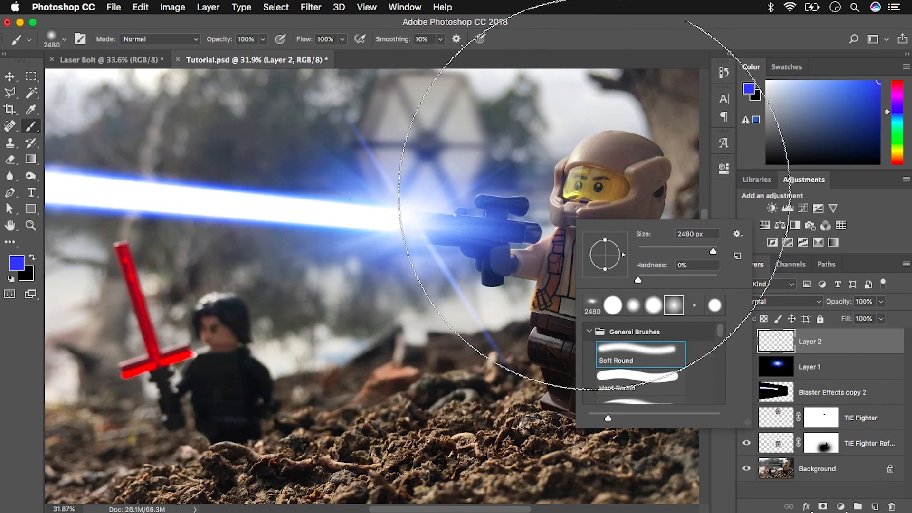
drag(713, 254, 707, 251)
scroll(602, 206, up, 5)
scroll(602, 206, right, 8)
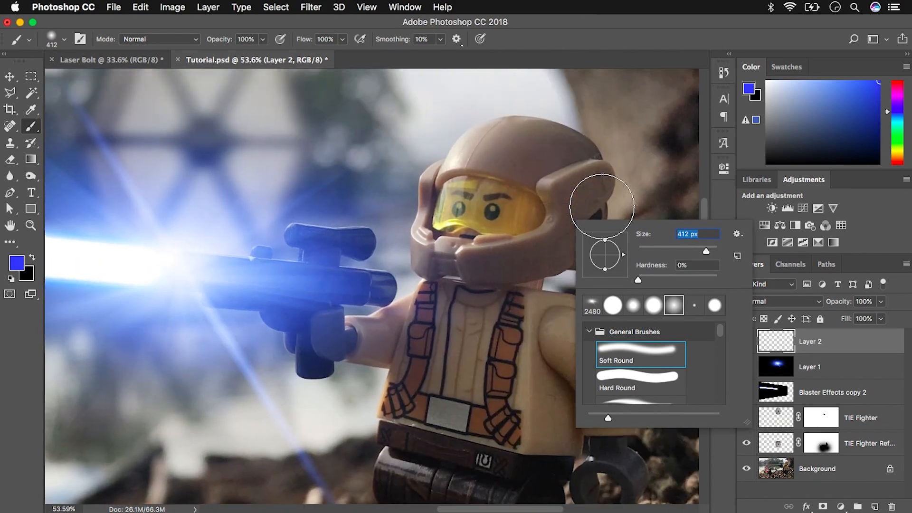
scroll(446, 237, right, 2)
scroll(446, 237, up, 2)
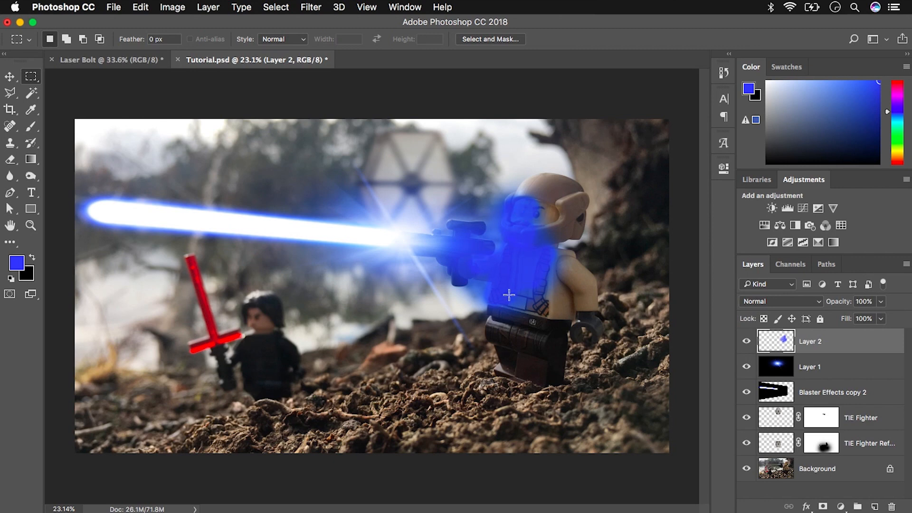
Step: Set the painted blue light layer's blending mode to Screen and its opacity to 60%
click(775, 304)
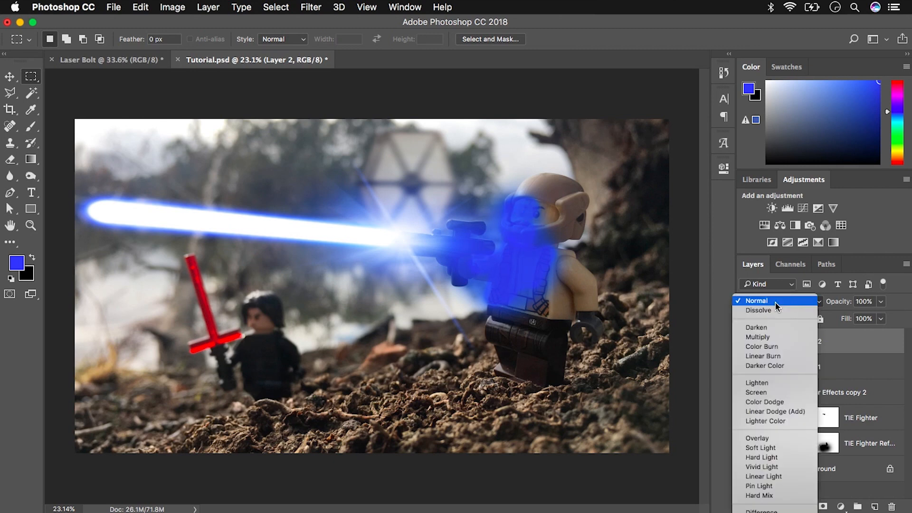
click(774, 393)
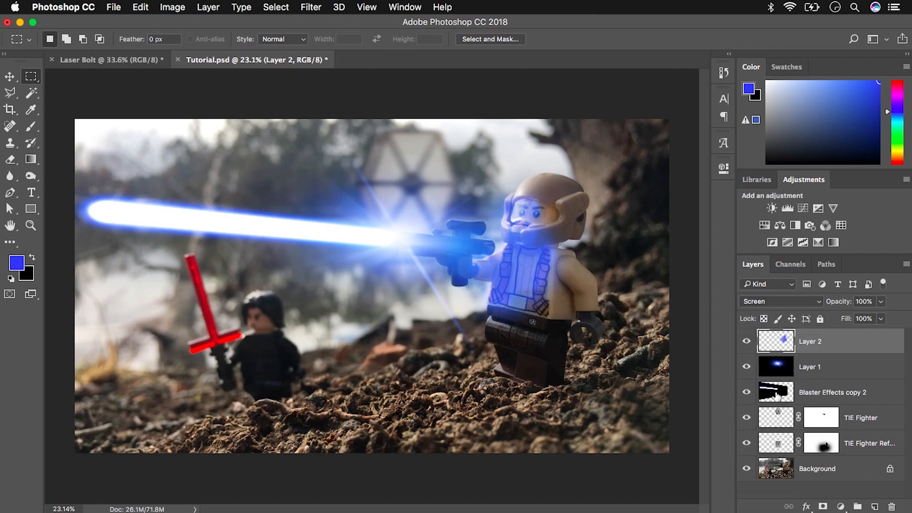
mouse_move(842, 302)
mouse_down()
mouse_move(821, 301)
mouse_move(836, 303)
mouse_up()
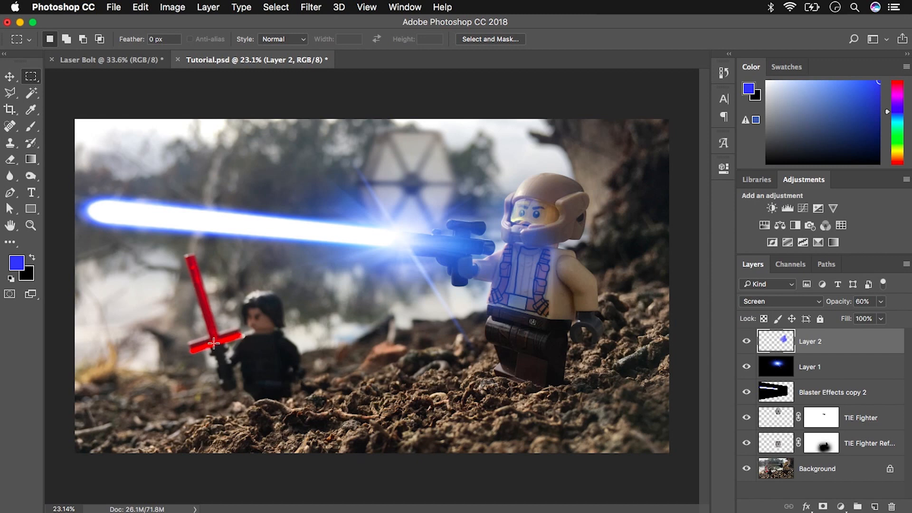
scroll(192, 323, up, 3)
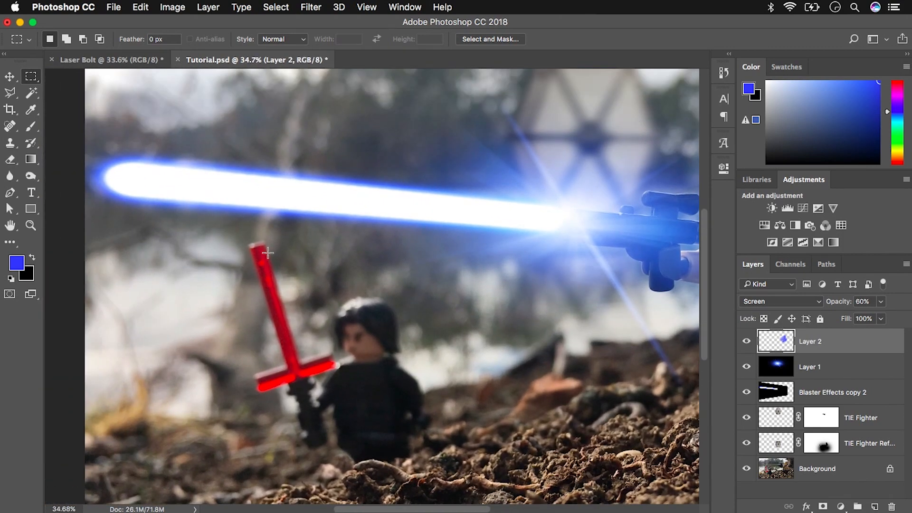
scroll(294, 349, up, 3)
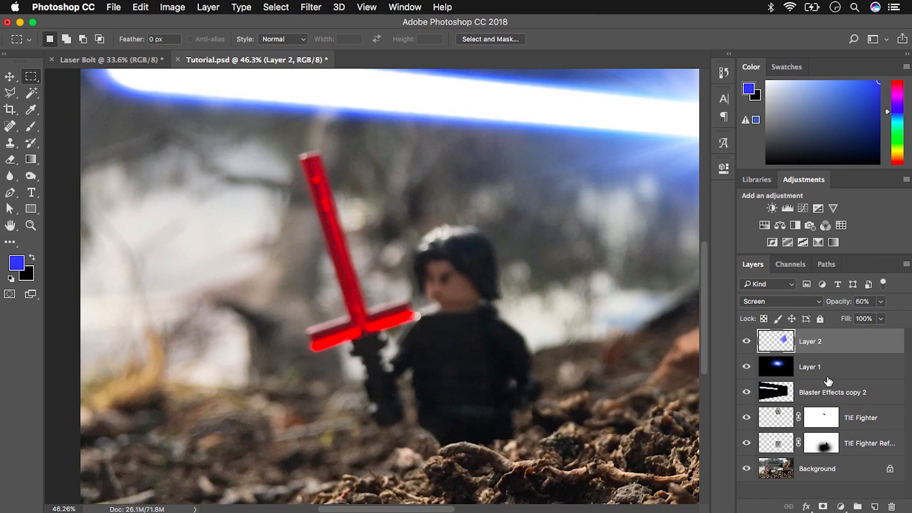
scroll(579, 195, down, 3)
scroll(579, 195, down, 1)
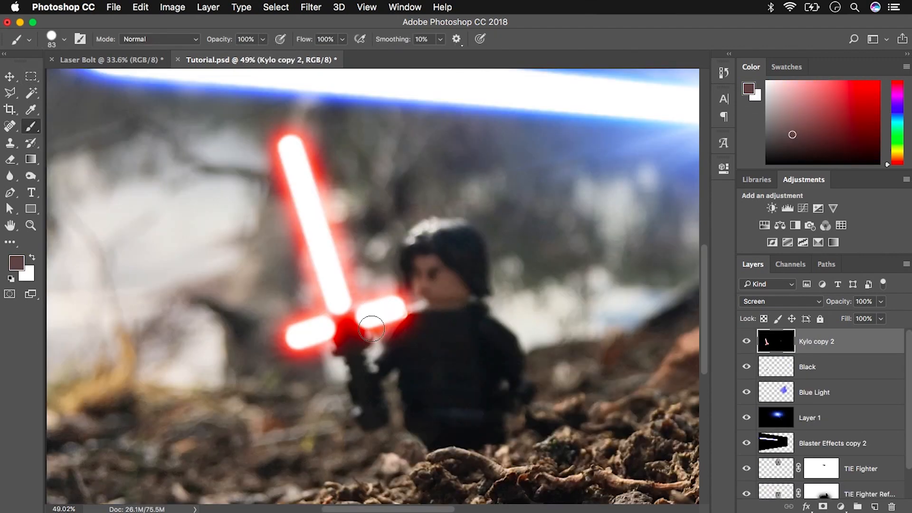
Step: Apply a Gaussian Blur with a 7.0-pixel radius to the red lightsaber glow layer Kylo copy 2
scroll(371, 323, down, 3)
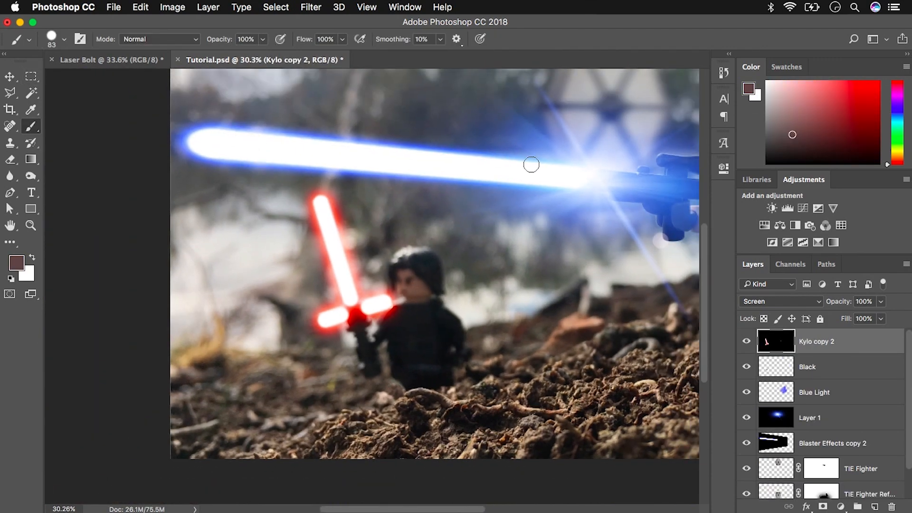
scroll(435, 406, down, 2)
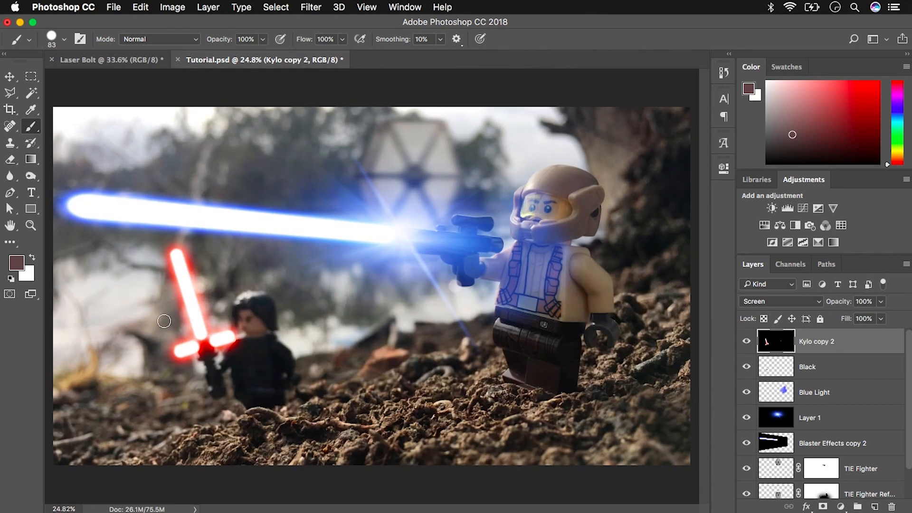
click(312, 7)
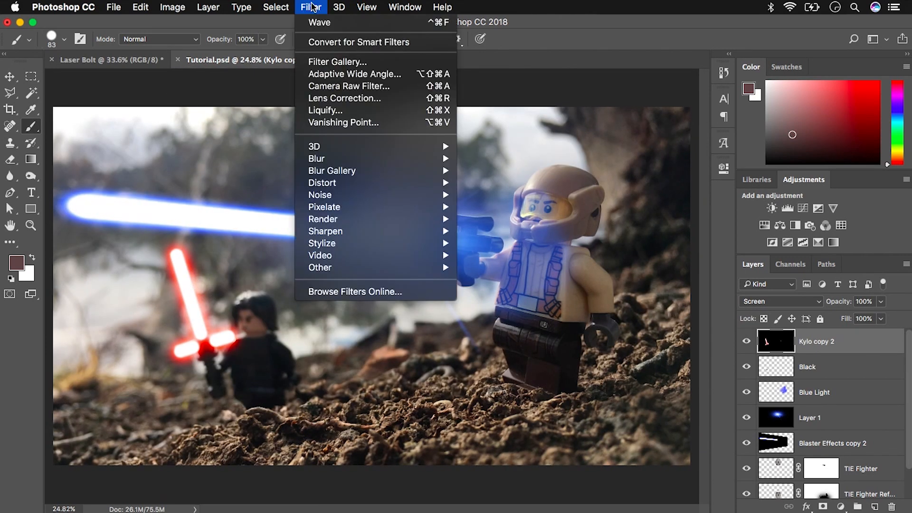
mouse_move(367, 159)
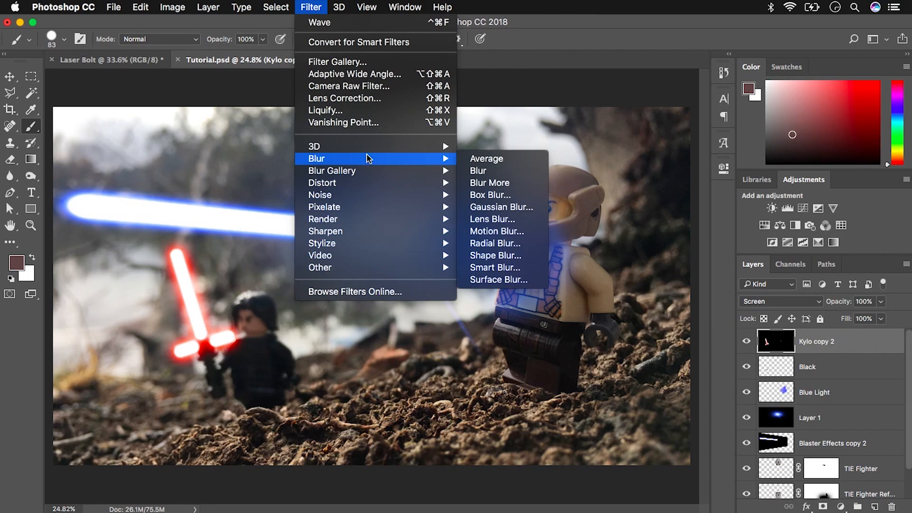
click(494, 207)
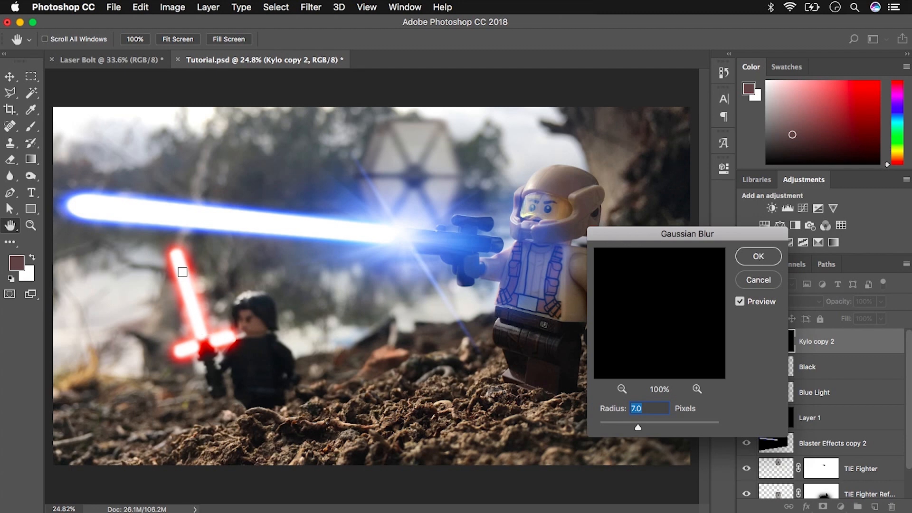
click(759, 257)
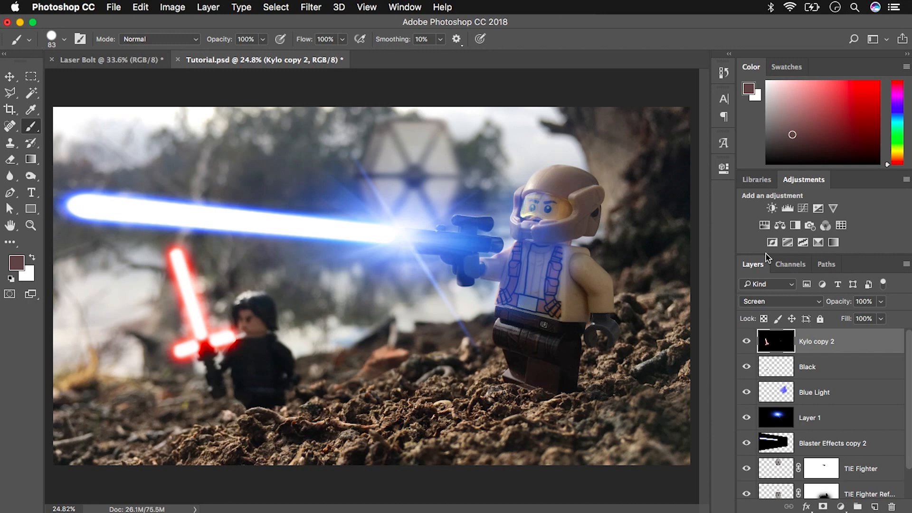
Step: Distort the lightsaber layer with a Sine Wave filter: 20 generators, wavelength 1–106, amplitude 1–14, scale 18% horizontal and 100% vertical, Repeat Edge Pixels
click(311, 7)
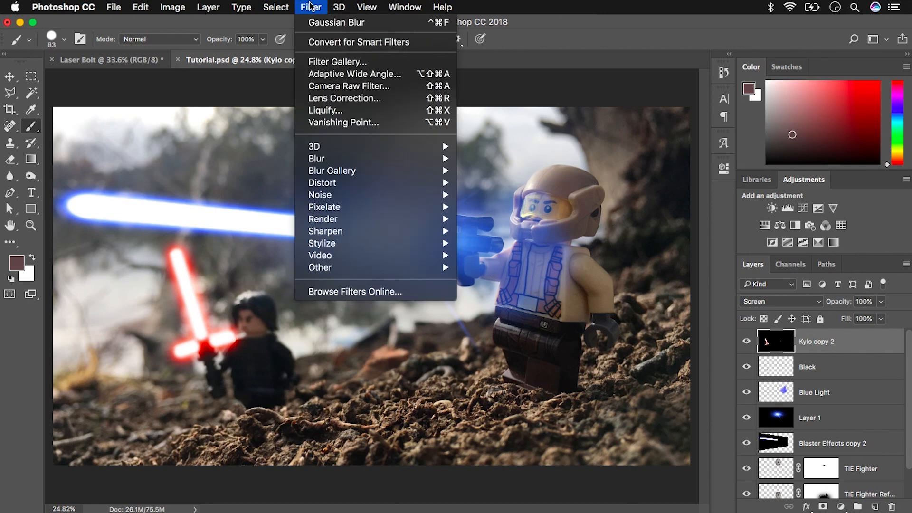
mouse_move(338, 190)
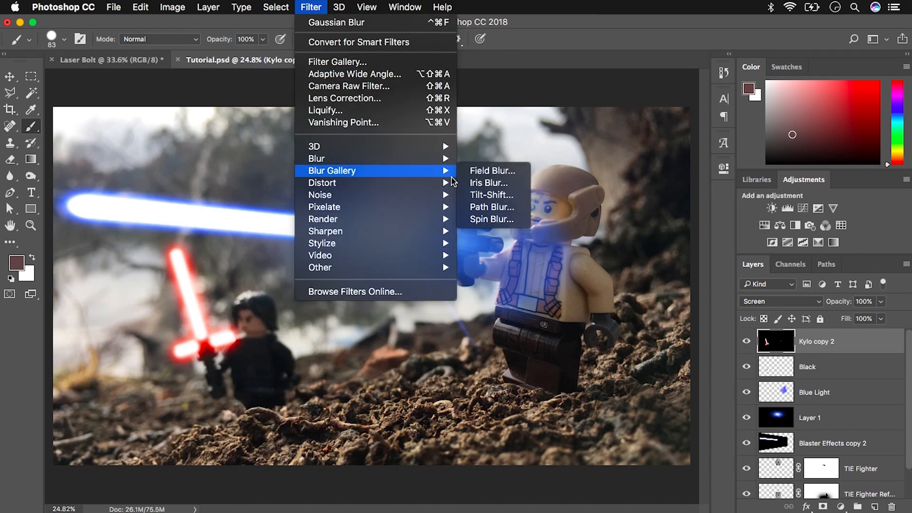
click(503, 269)
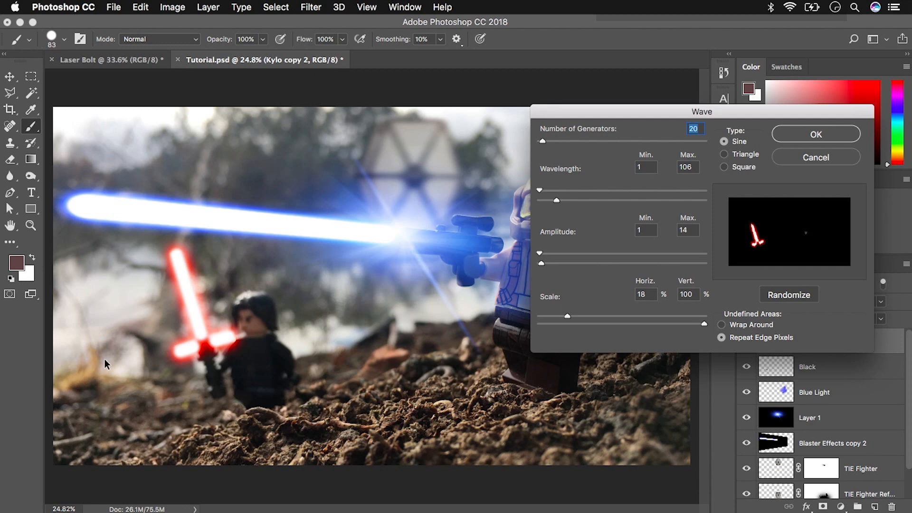
click(823, 136)
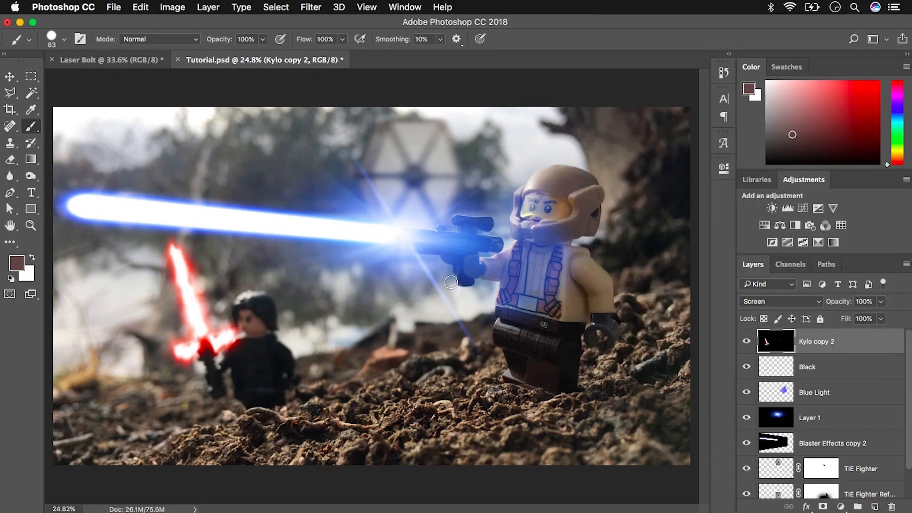
scroll(175, 327, up, 3)
scroll(175, 327, left, 5)
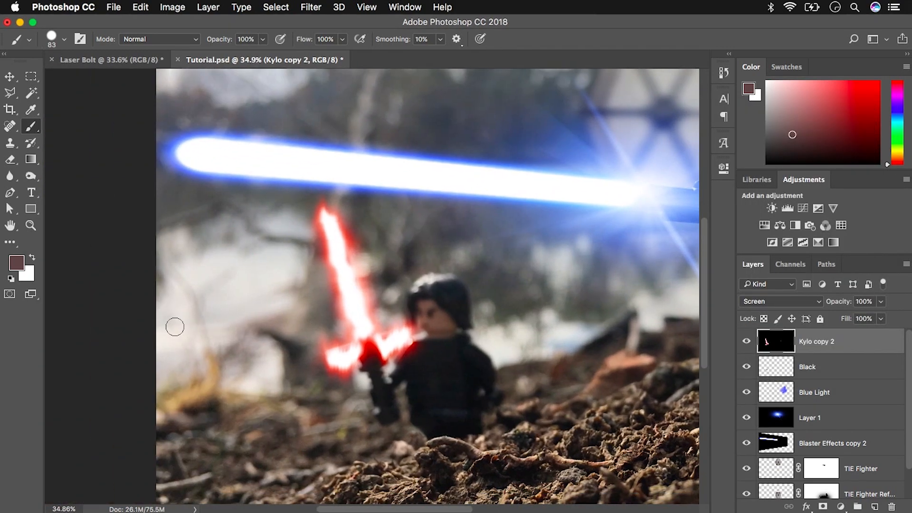
scroll(387, 306, up, 4)
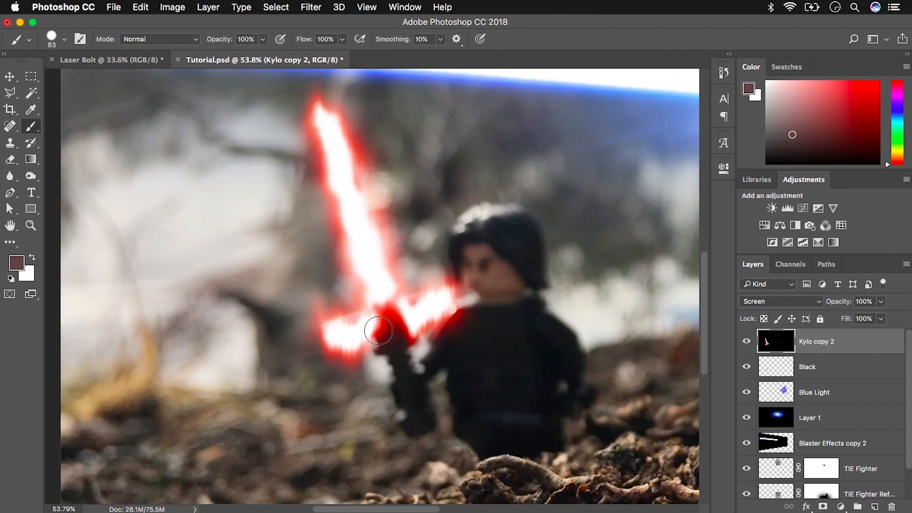
scroll(462, 317, down, 3)
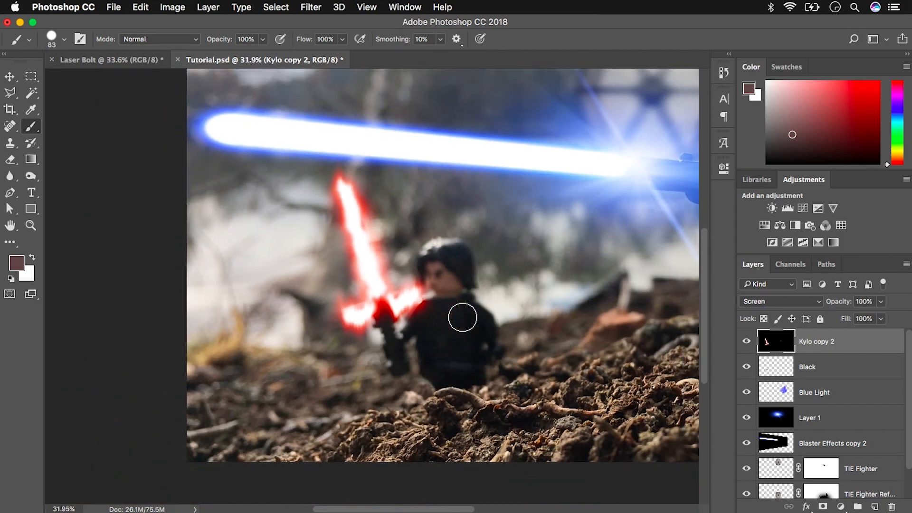
scroll(462, 317, down, 2)
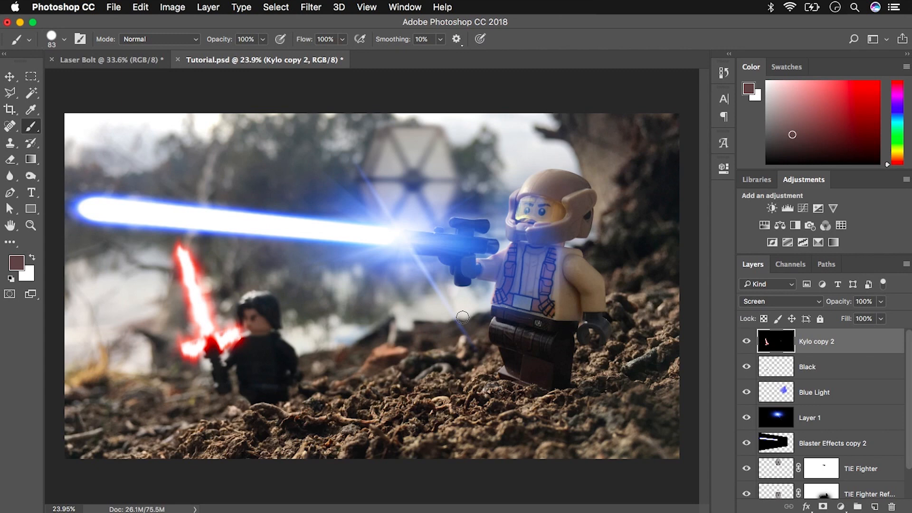
Step: Switch to Finder and place Smoke 1.jpg from the Effects for Tutorial folder into the composition, scaled to cover the whole canvas
key(super+Tab)
key(super+Tab)
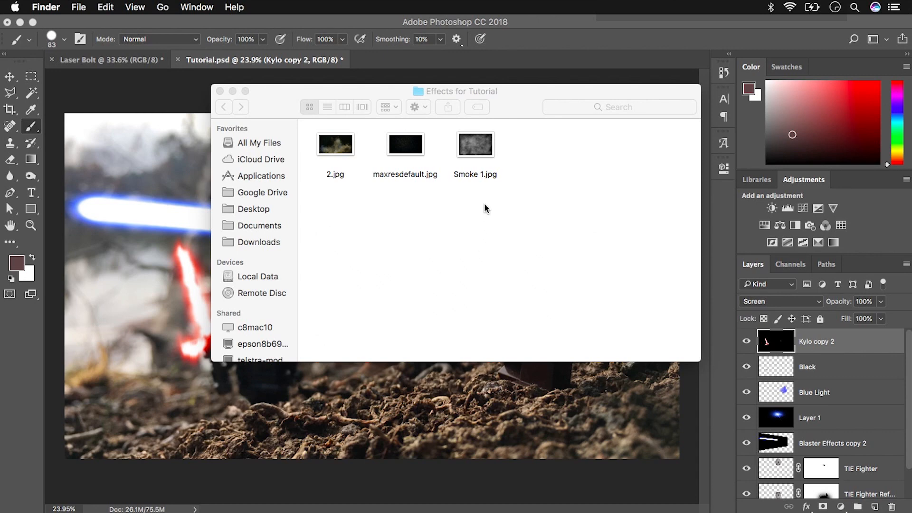
drag(474, 152, 555, 109)
drag(484, 192, 391, 280)
drag(463, 198, 700, 81)
drag(497, 228, 499, 266)
key(Return)
key(b)
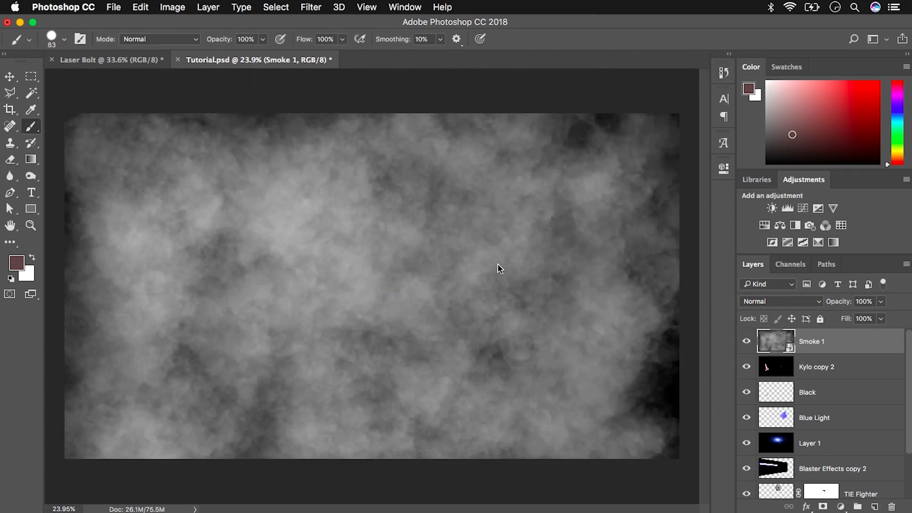
Step: Set the Smoke 1 layer's blending mode to Screen and add a layer mask to it
click(787, 306)
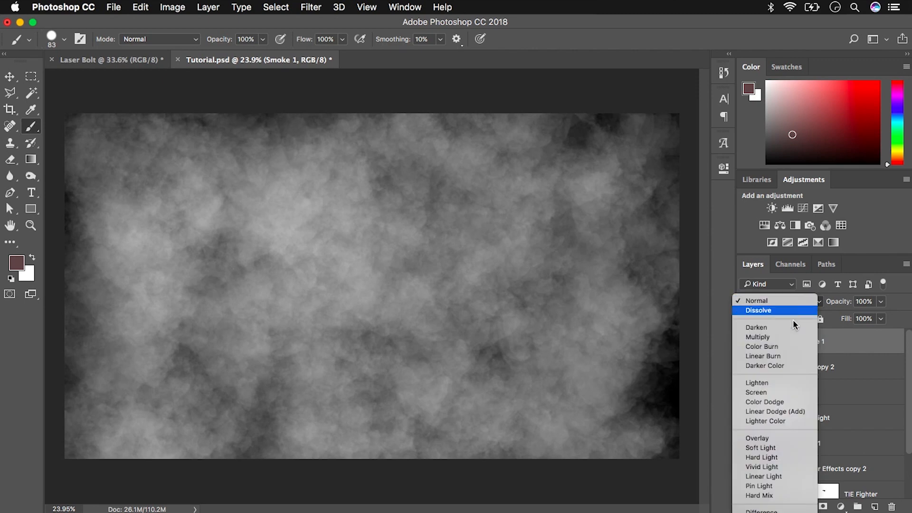
scroll(792, 398, down, 1)
click(792, 395)
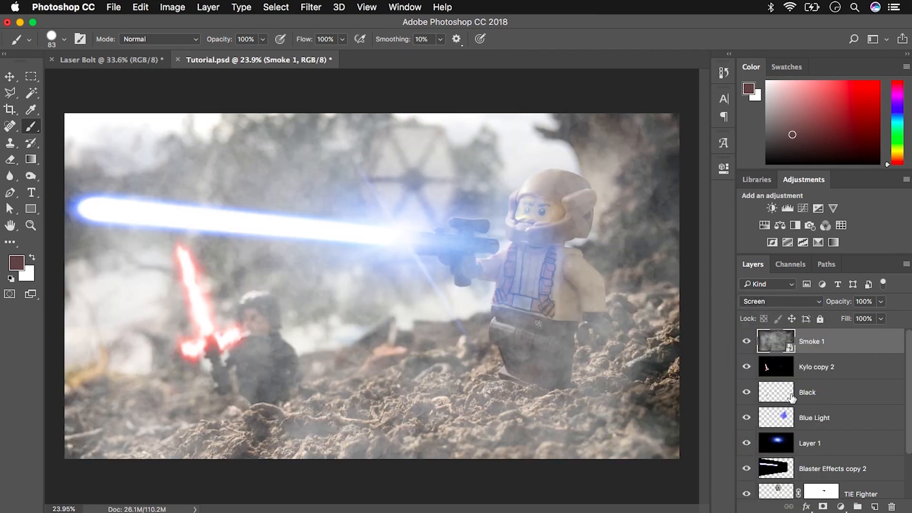
click(823, 507)
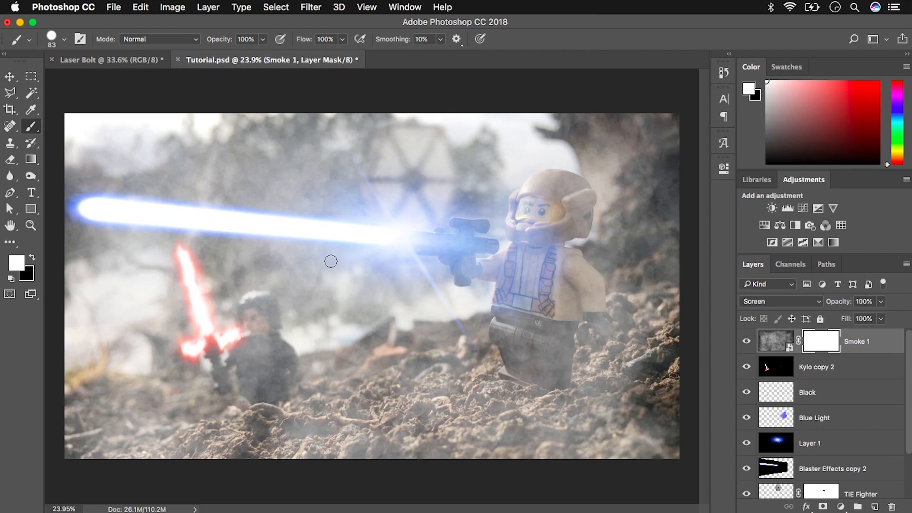
Step: Make black the foreground colour and set the mask brush to 412 px with 0% hardness
click(32, 258)
right_click(308, 271)
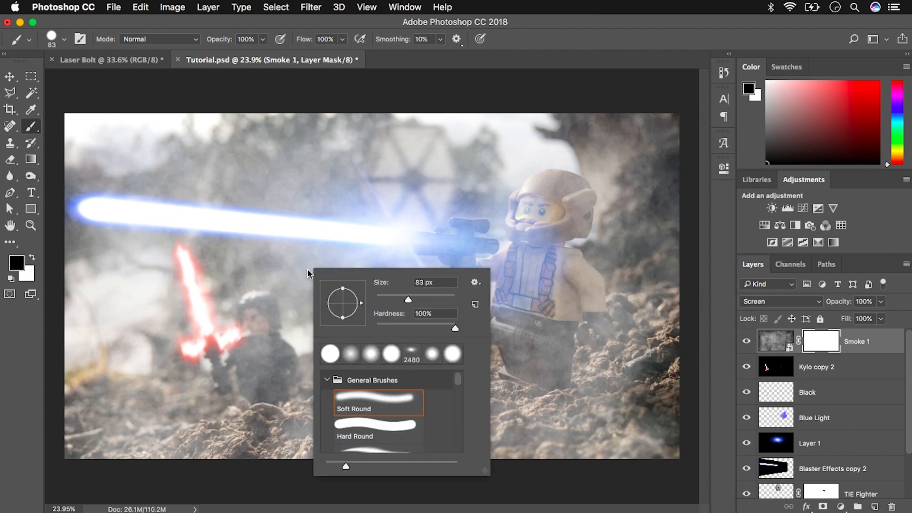
click(439, 299)
drag(422, 328, 375, 328)
click(445, 298)
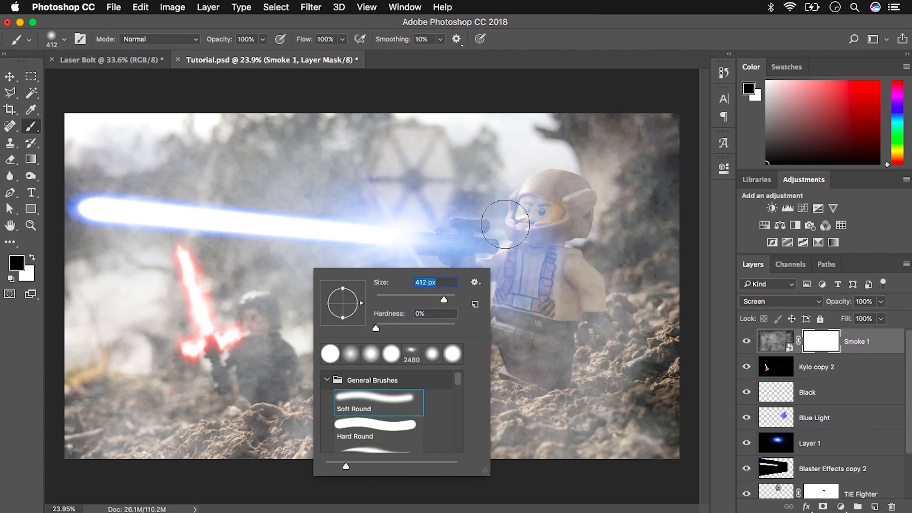
Step: Enlarge the soft mask brush to 1400 px and hide all the smoke by filling the Smoke 1 mask with black
click(449, 298)
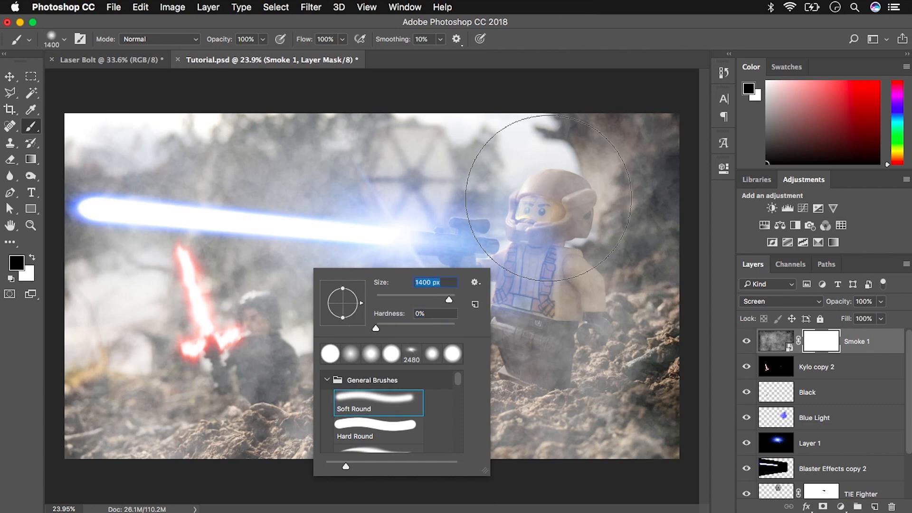
click(375, 330)
mouse_move(587, 192)
mouse_down()
mouse_move(562, 208)
mouse_move(621, 152)
mouse_move(428, 201)
mouse_move(329, 142)
mouse_move(187, 139)
mouse_move(123, 186)
mouse_move(152, 173)
mouse_move(137, 193)
mouse_move(326, 152)
mouse_move(553, 225)
mouse_move(539, 173)
mouse_move(464, 118)
mouse_up()
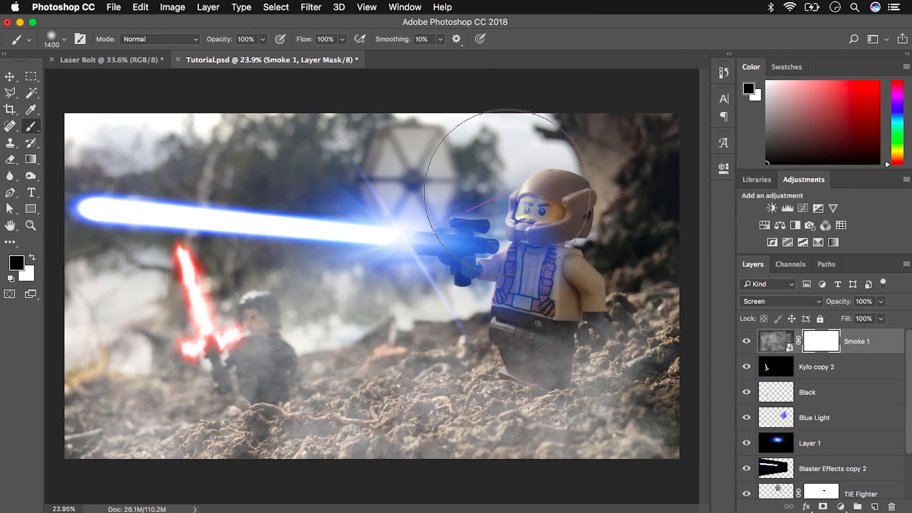
key(alt+BackSpace)
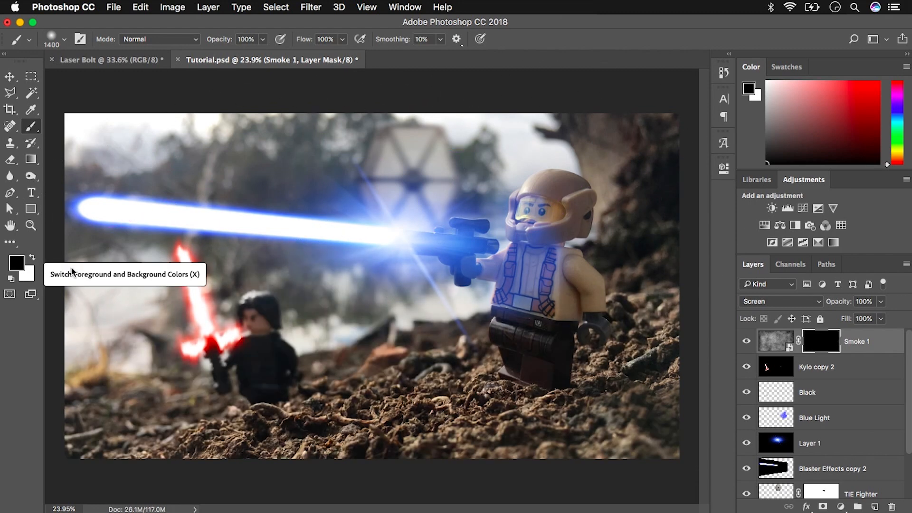
Step: Reveal smoke along the rocky ground by painting white on the Smoke 1 layer mask
click(32, 258)
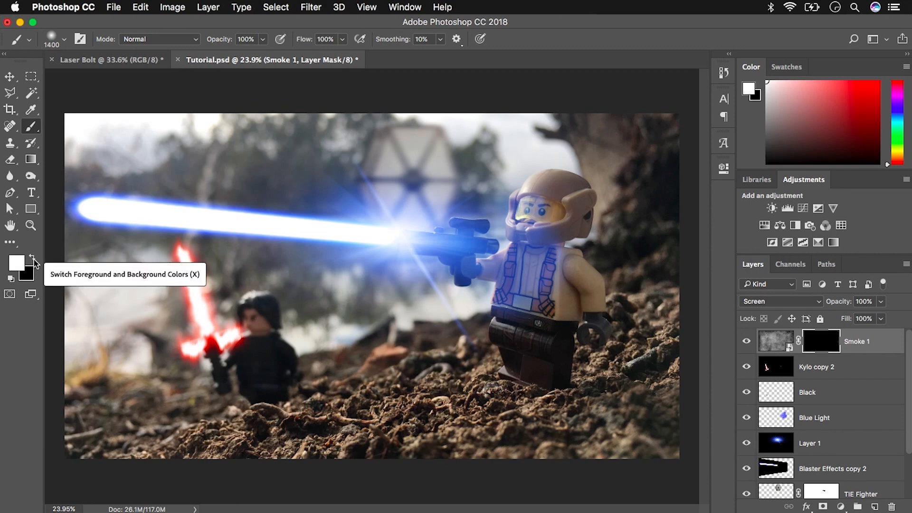
mouse_move(132, 433)
mouse_down()
mouse_move(112, 437)
mouse_move(305, 417)
mouse_move(358, 423)
mouse_move(387, 389)
mouse_move(397, 404)
mouse_move(438, 387)
mouse_move(497, 381)
mouse_move(539, 427)
mouse_move(642, 458)
mouse_move(295, 404)
mouse_up()
click(783, 351)
right_click(511, 329)
click(604, 360)
click(821, 342)
Step: Thin the smoke over the shooter on the Smoke 1 mask with a black 316 px brush at 50% opacity
click(32, 257)
right_click(560, 271)
drag(652, 301, 673, 301)
drag(545, 215, 517, 285)
key(super+z)
drag(216, 39, 183, 38)
right_click(566, 244)
drag(681, 274, 688, 273)
mouse_move(531, 236)
mouse_down()
mouse_move(518, 295)
mouse_move(559, 302)
mouse_move(458, 238)
mouse_move(575, 427)
mouse_move(259, 458)
mouse_move(662, 387)
mouse_move(585, 305)
mouse_move(534, 372)
mouse_move(570, 449)
mouse_up()
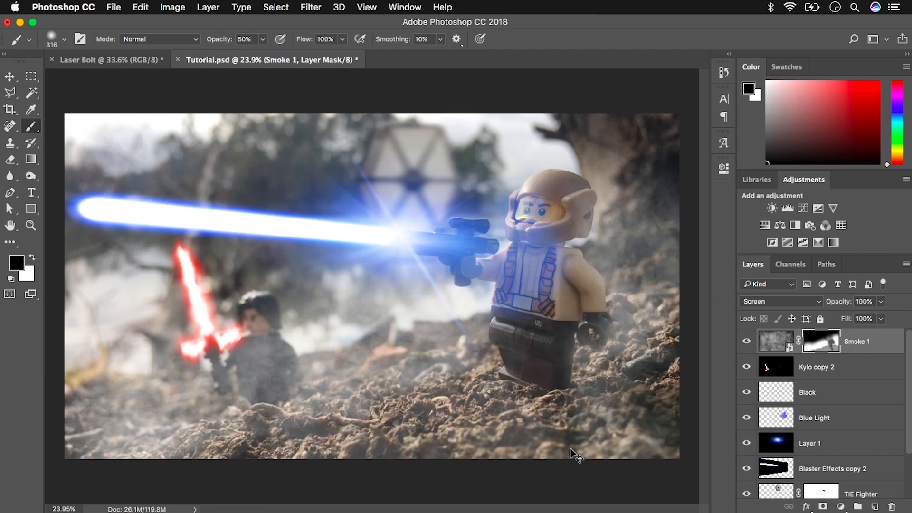
Step: Switch to Finder and place 2.jpg from the Effects for Tutorial folder into the composition, scaled to cover the whole canvas
key(super+Tab)
key(super+Tab)
key(super+Tab)
key(super+Tab)
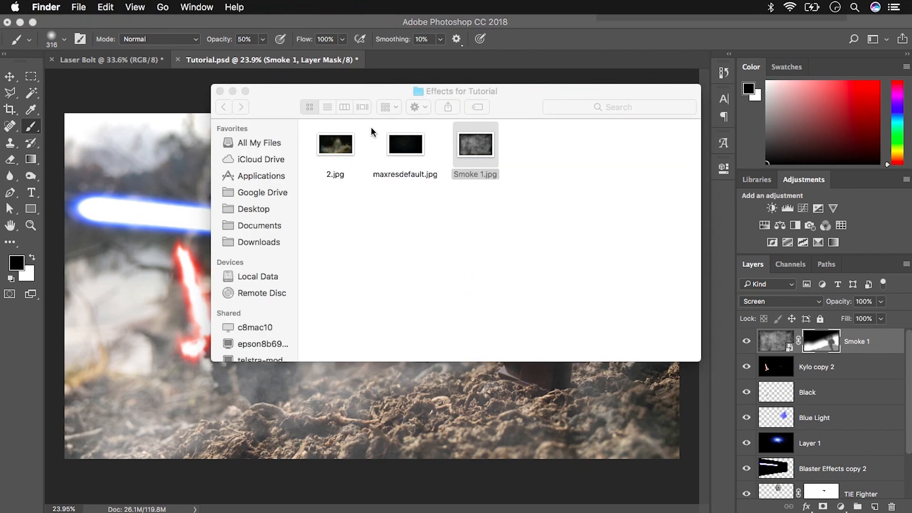
drag(331, 151, 185, 286)
drag(248, 251, 573, 74)
drag(438, 204, 389, 339)
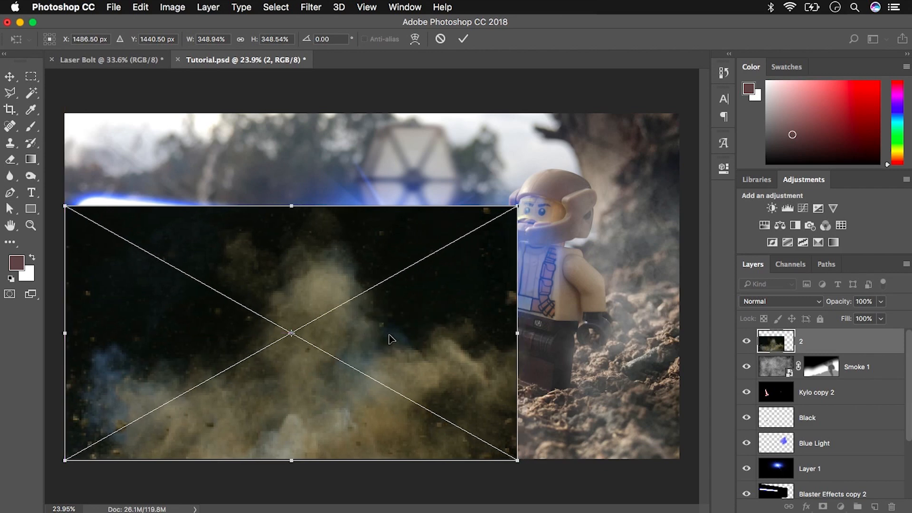
drag(517, 205, 678, 113)
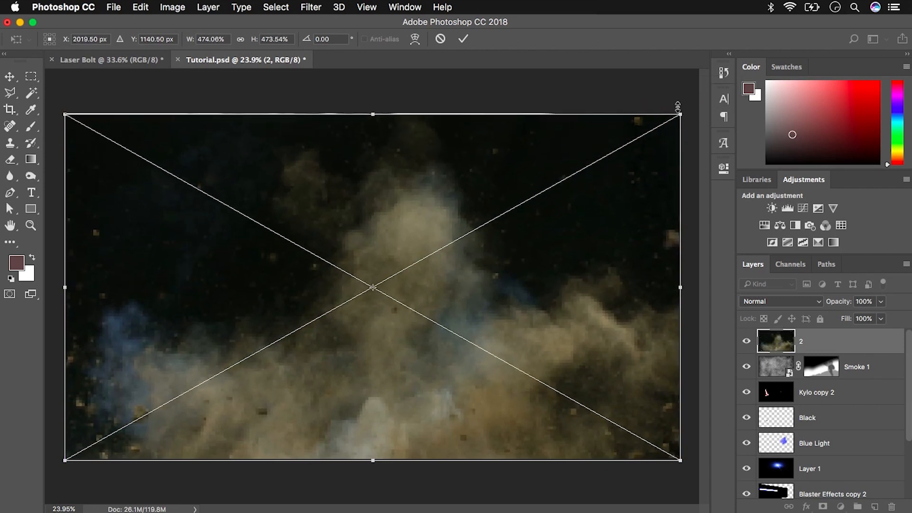
key(Return)
Step: Set layer 2's blending mode to Screen and move the layer directly below Blaster Effects copy 2
click(779, 301)
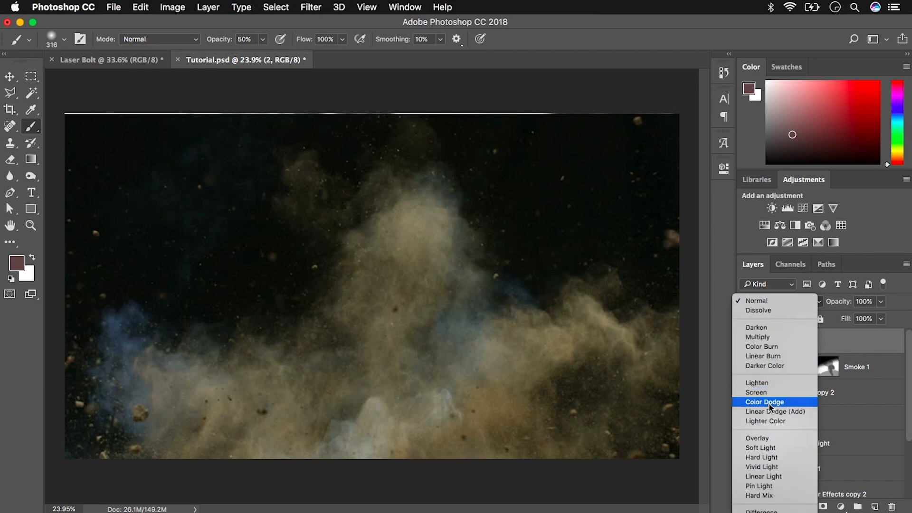
click(758, 392)
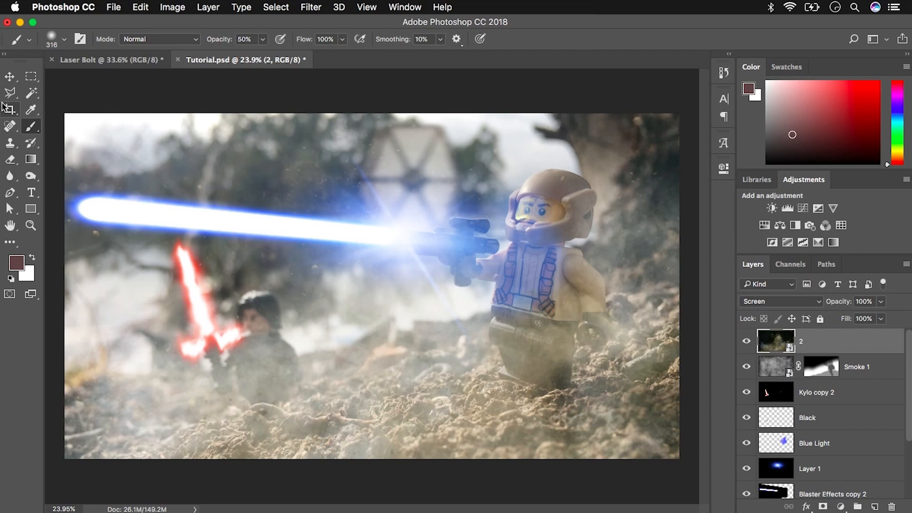
click(9, 76)
drag(500, 323, 489, 358)
scroll(853, 471, down, 3)
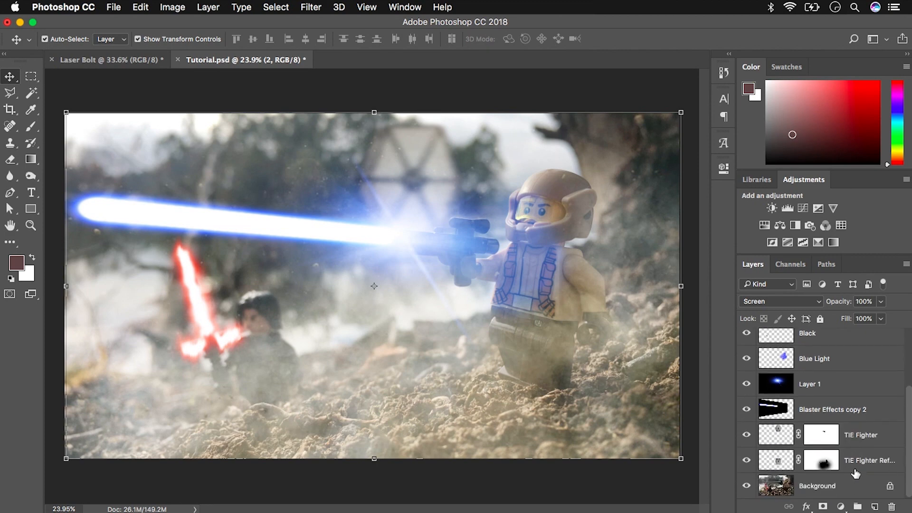
scroll(855, 473, up, 3)
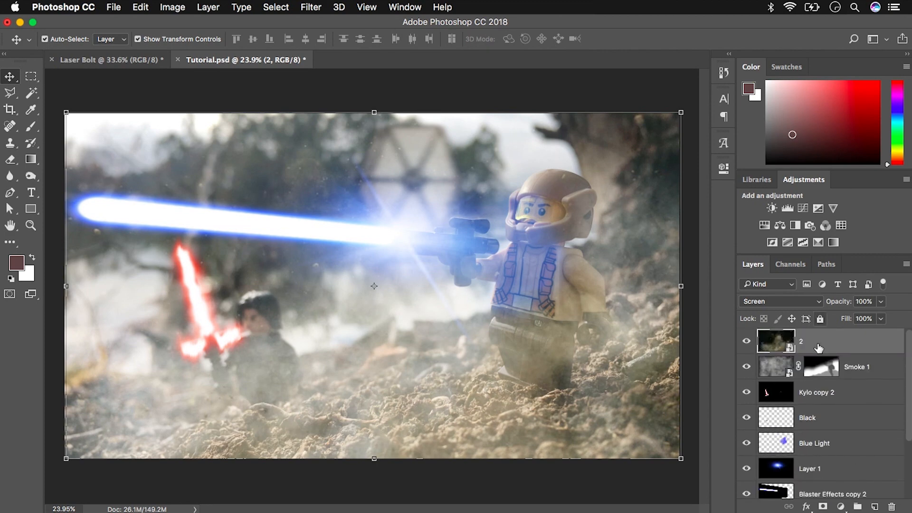
drag(818, 342, 822, 485)
scroll(822, 486, down, 1)
drag(839, 424, 839, 452)
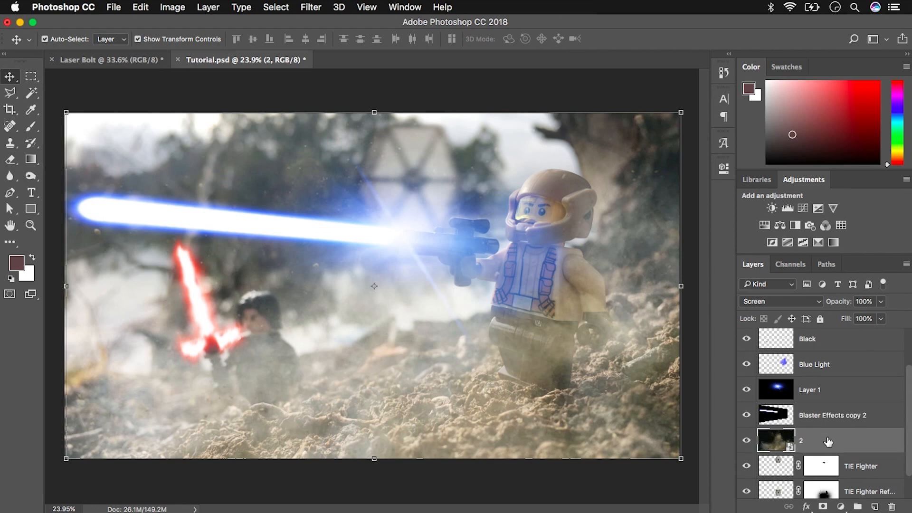
Step: Add a layer mask to layer 2 and paint black over both minifigures to clear the dust from them
click(823, 507)
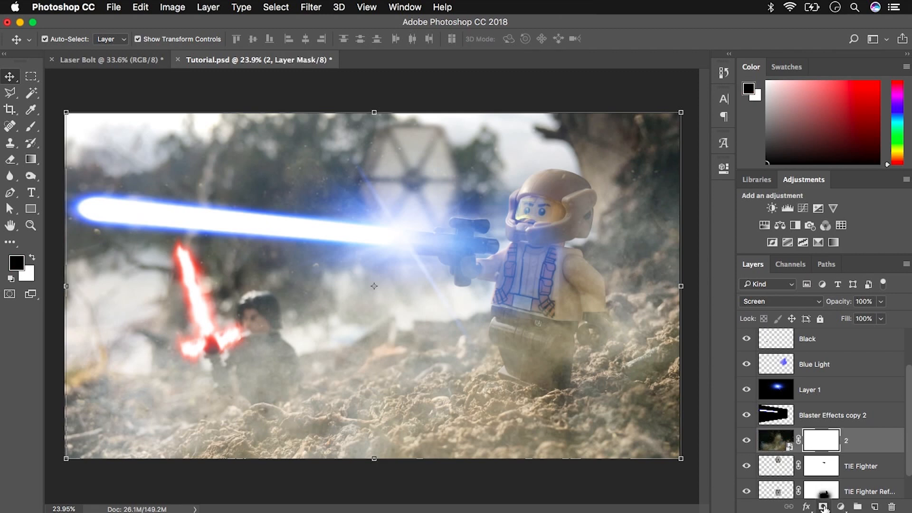
click(31, 128)
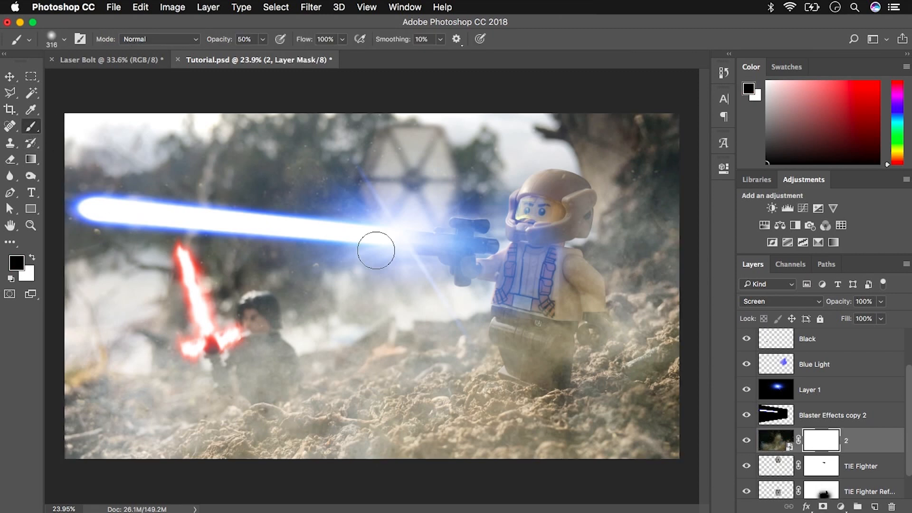
mouse_move(540, 332)
mouse_down()
mouse_move(558, 349)
mouse_move(571, 312)
mouse_move(563, 286)
mouse_move(546, 281)
mouse_move(525, 251)
mouse_move(523, 216)
mouse_up()
mouse_move(252, 314)
mouse_down()
mouse_move(203, 335)
mouse_move(238, 366)
mouse_move(343, 272)
mouse_up()
drag(221, 39, 247, 11)
mouse_move(255, 315)
mouse_down()
mouse_move(315, 346)
mouse_move(178, 278)
mouse_up()
Step: Thin the dust over the ground on layer 2's mask with a black 1760 px brush at 82% opacity, and slightly lower the layer's opacity
right_click(209, 335)
drag(341, 364, 351, 364)
click(223, 41)
drag(224, 42, 215, 42)
mouse_move(389, 418)
mouse_down()
mouse_move(519, 445)
mouse_move(269, 475)
mouse_up()
click(667, 403)
key(super+z)
click(561, 380)
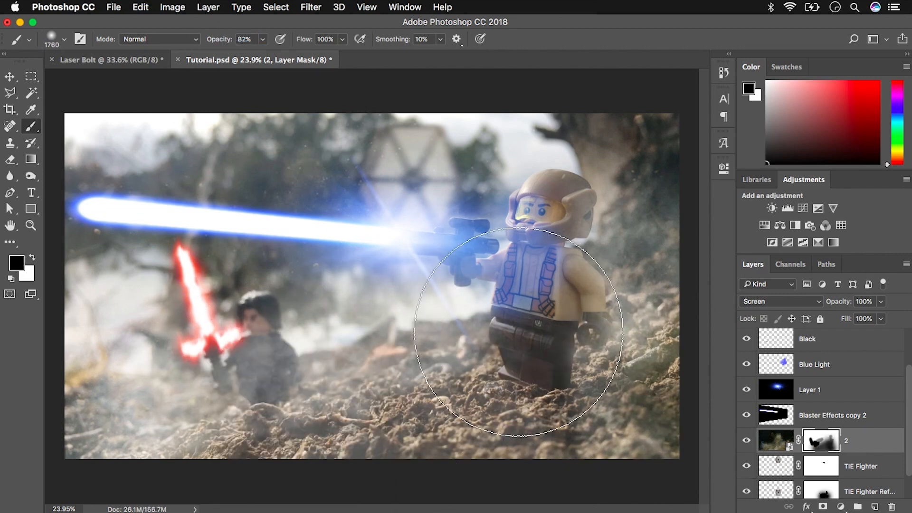
key(super+z)
mouse_move(853, 299)
mouse_down()
mouse_move(811, 308)
mouse_move(800, 300)
mouse_move(902, 302)
mouse_move(846, 307)
mouse_up()
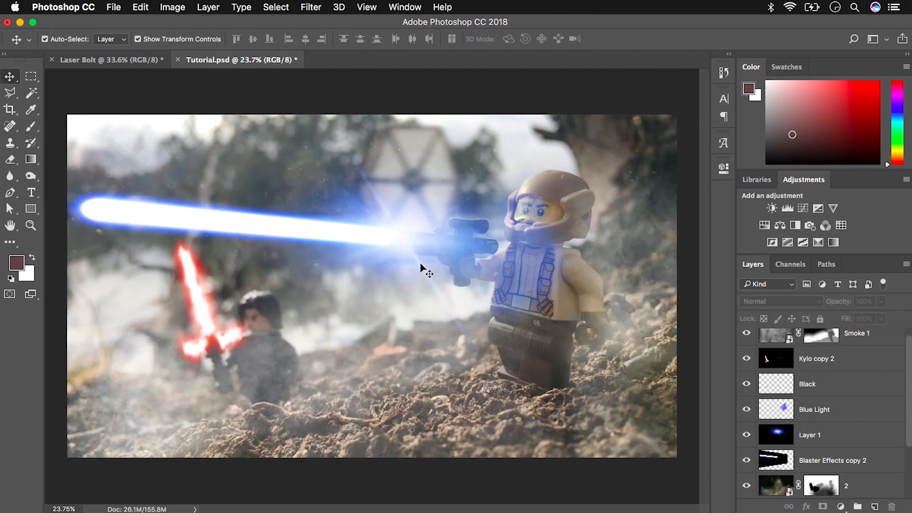
Step: Switch to Finder and place maxresdefault.jpg into the composition, scaled to cover the canvas, with its blending mode set to Screen
key(super+Tab)
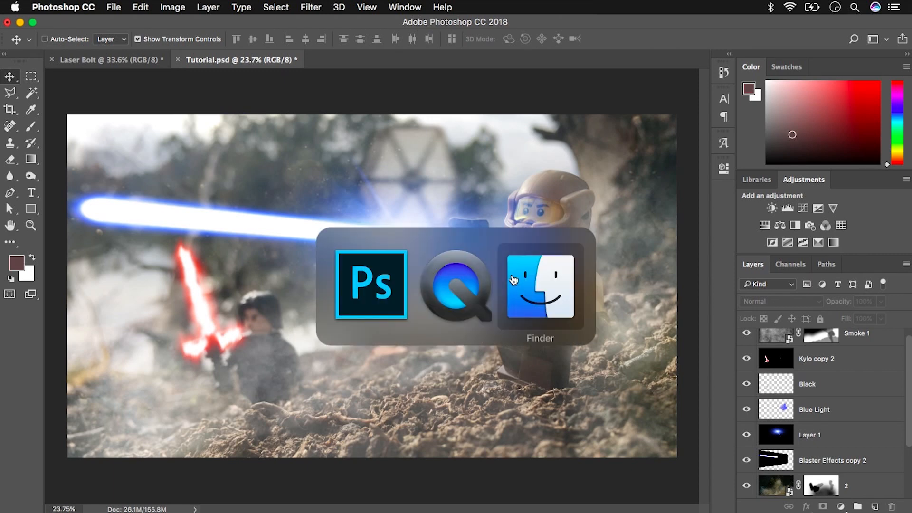
click(525, 290)
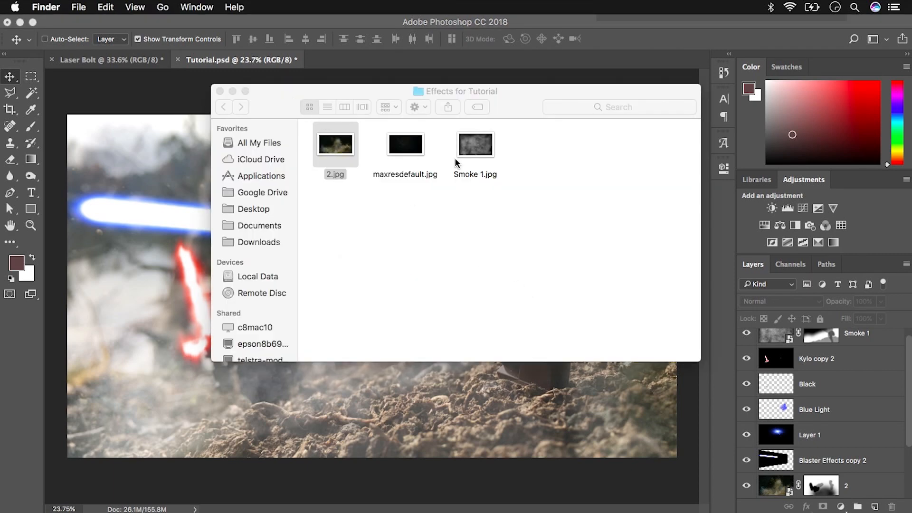
drag(405, 144, 170, 248)
drag(255, 224, 281, 207)
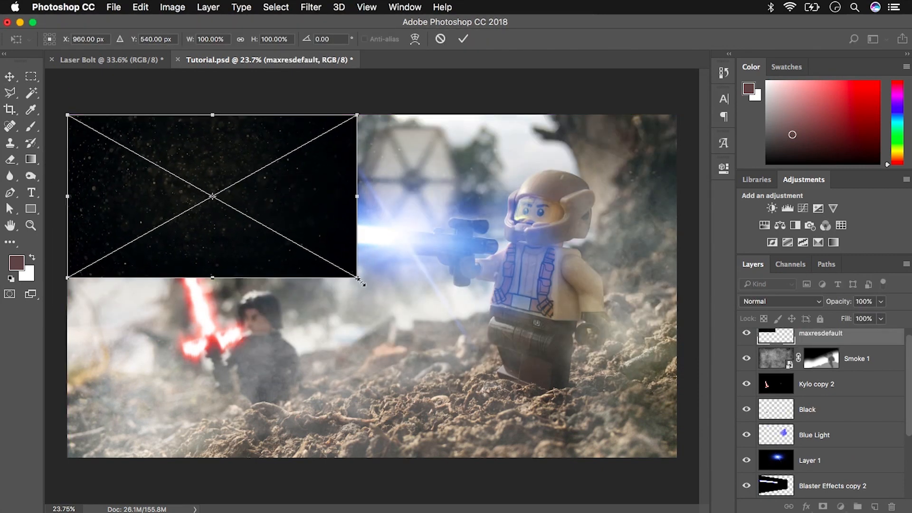
drag(357, 280, 677, 459)
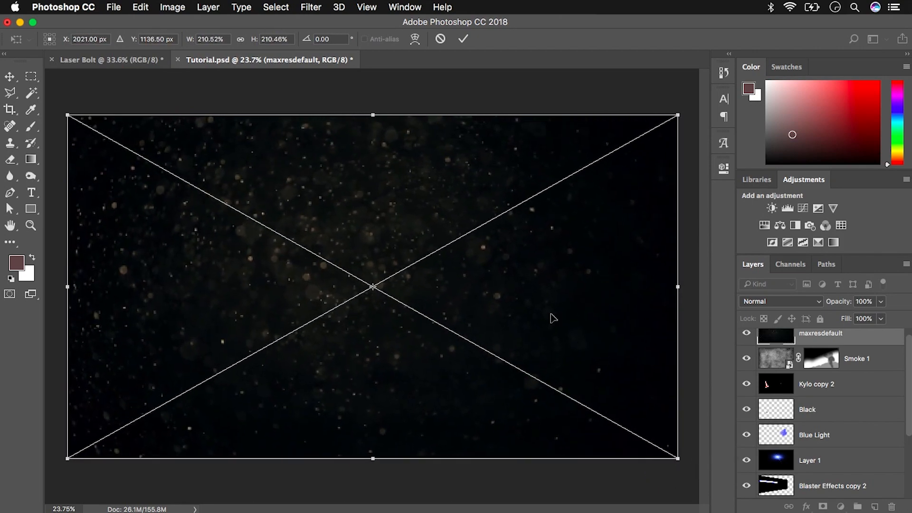
key(Return)
click(820, 304)
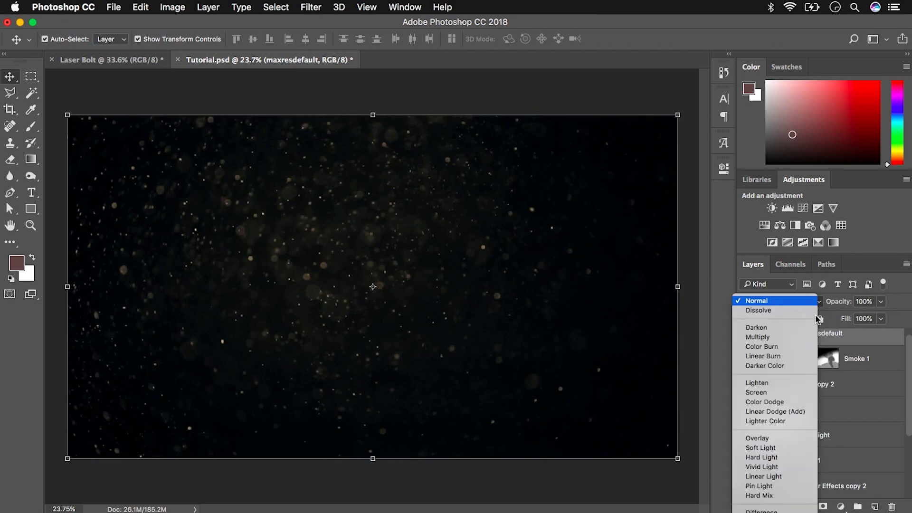
click(793, 394)
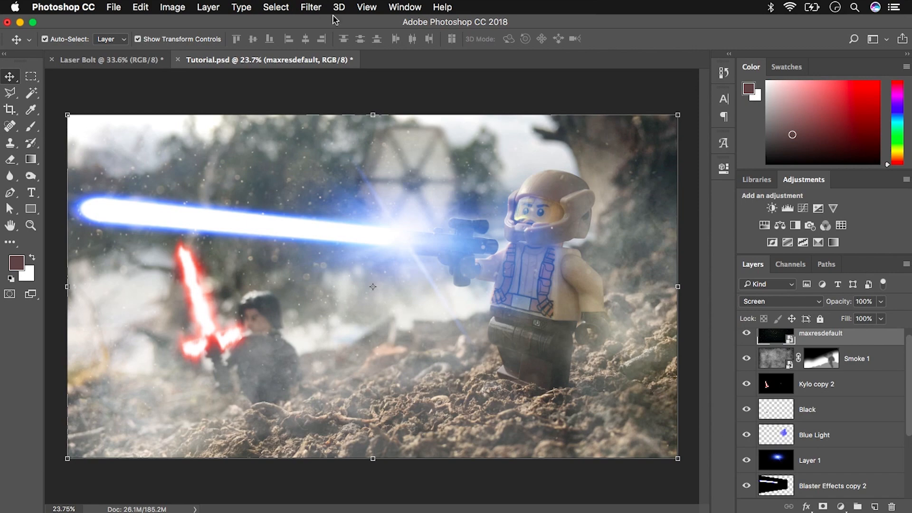
Step: Apply a Motion Blur to the maxresdefault layer with an angle of -6° and a distance of 101 pixels
click(317, 6)
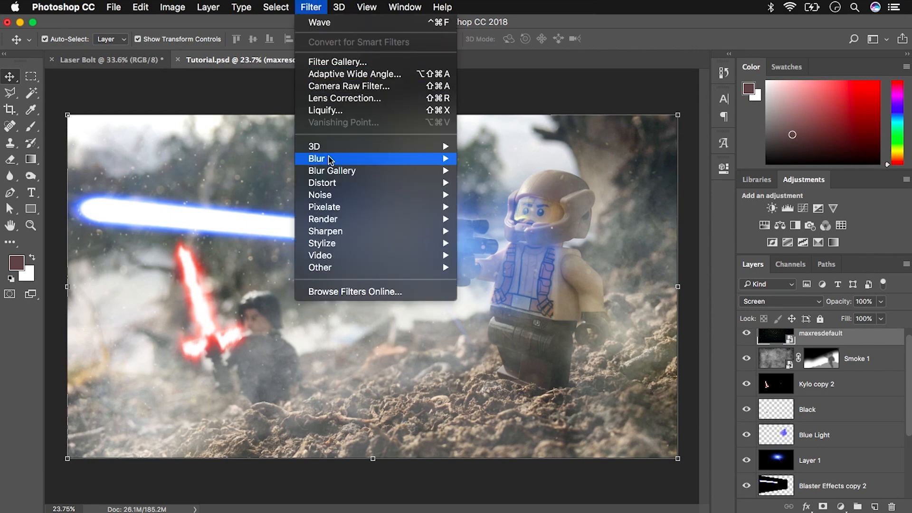
mouse_move(327, 159)
click(497, 231)
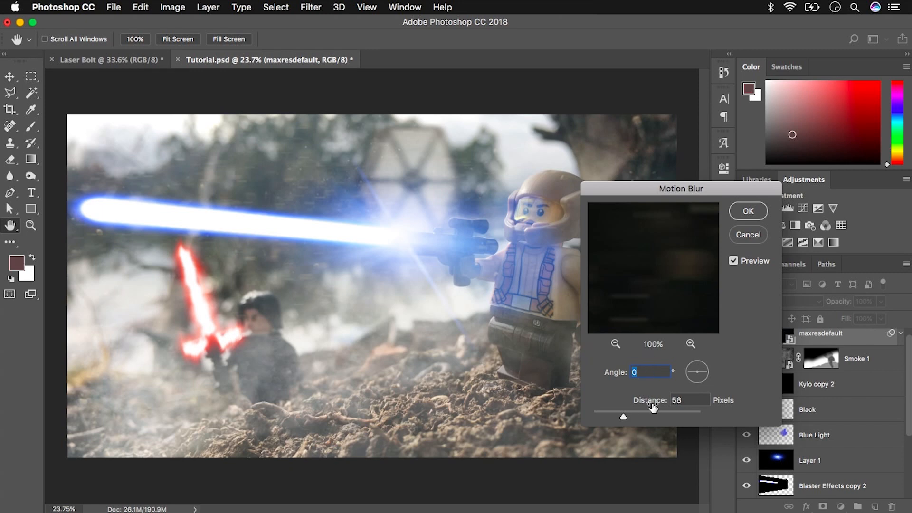
drag(695, 363, 692, 371)
drag(658, 412, 676, 416)
mouse_move(654, 416)
mouse_down()
mouse_move(643, 417)
mouse_move(693, 417)
mouse_move(641, 416)
mouse_up()
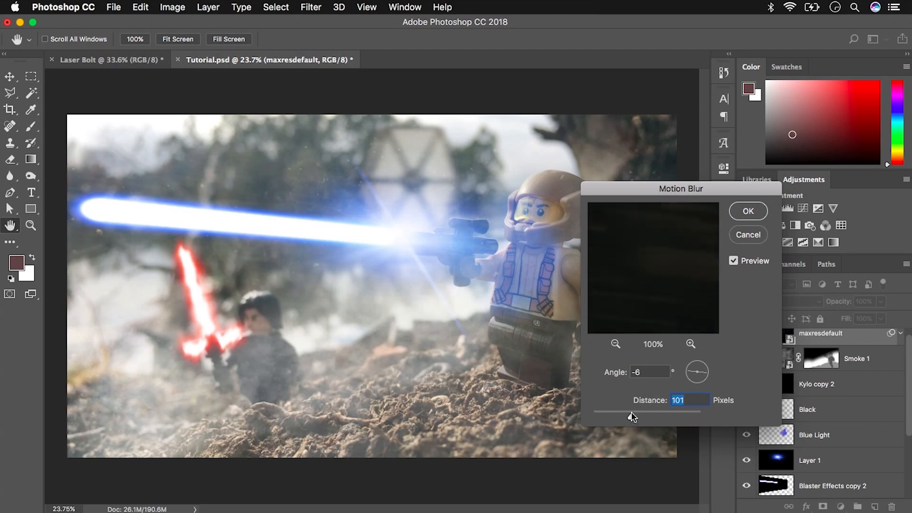
click(747, 214)
Step: Duplicate the motion-blurred maxresdefault layer to strengthen the particle streaks, and deselect the layers
scroll(801, 366, up, 1)
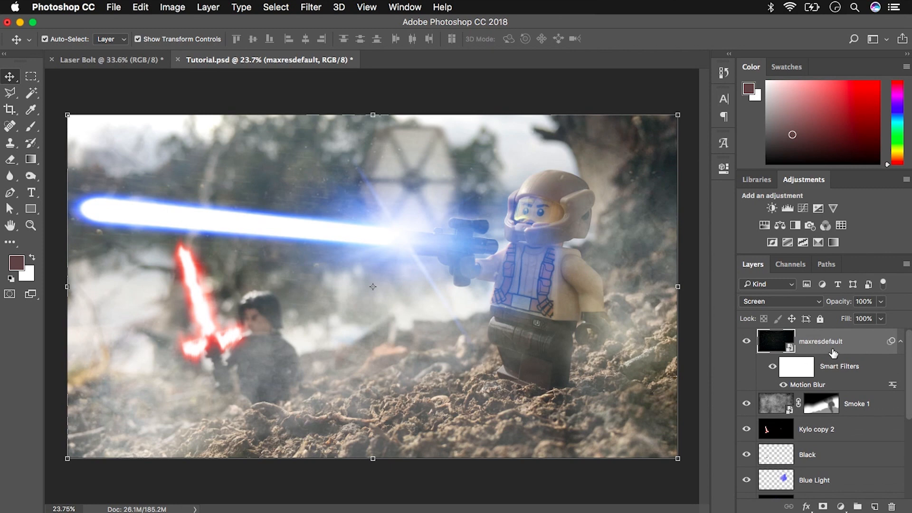
key(super+j)
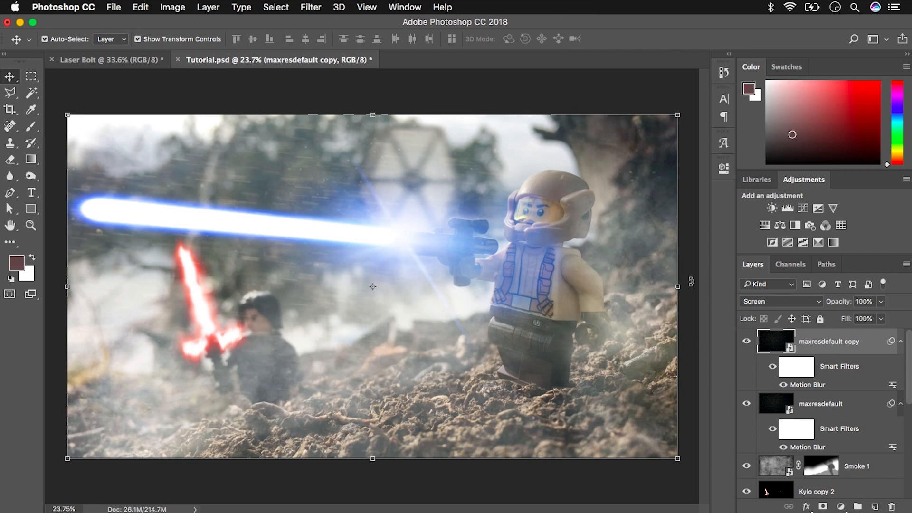
click(118, 86)
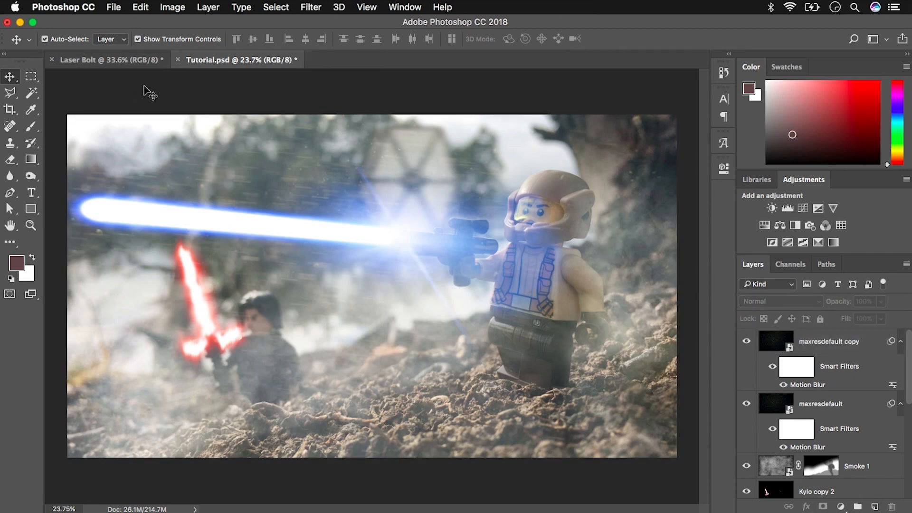
Step: Compare the finished composite with the original photo by isolating the Background layer and showing all layers again
scroll(800, 429, down, 1)
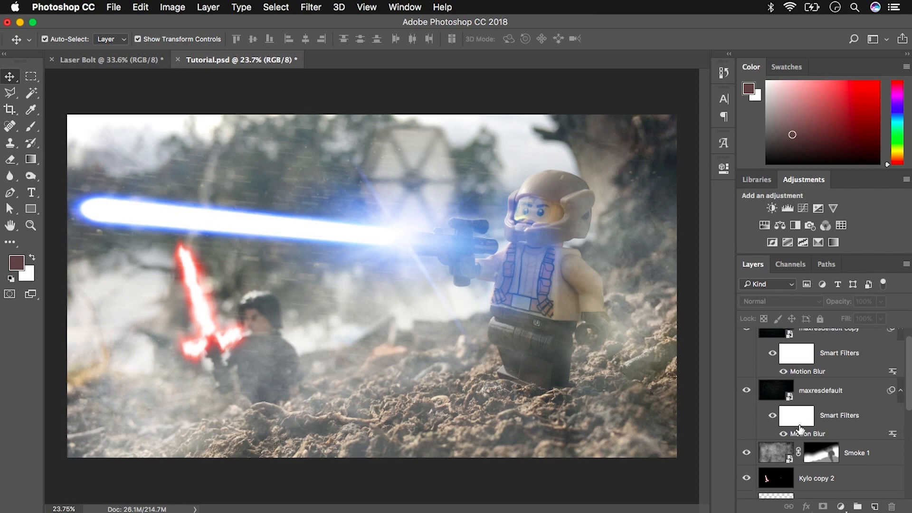
scroll(799, 429, down, 5)
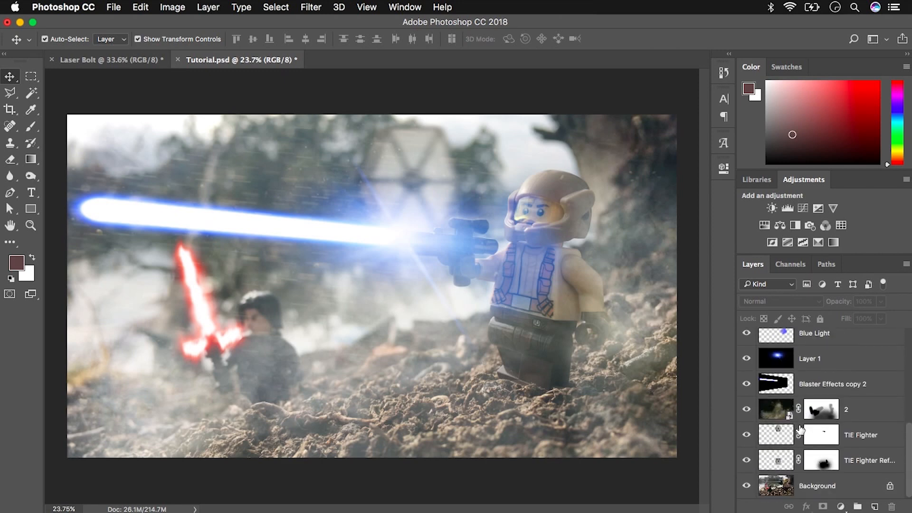
alt+click(747, 485)
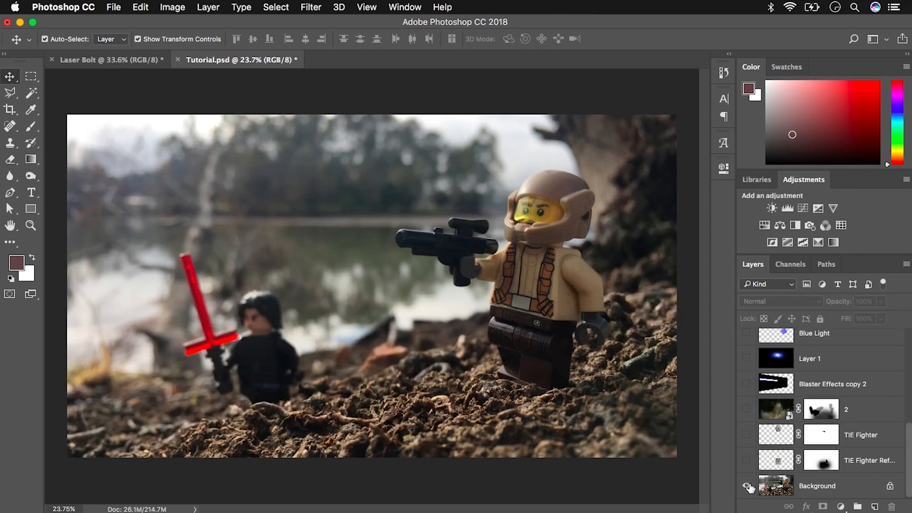
alt+click(746, 485)
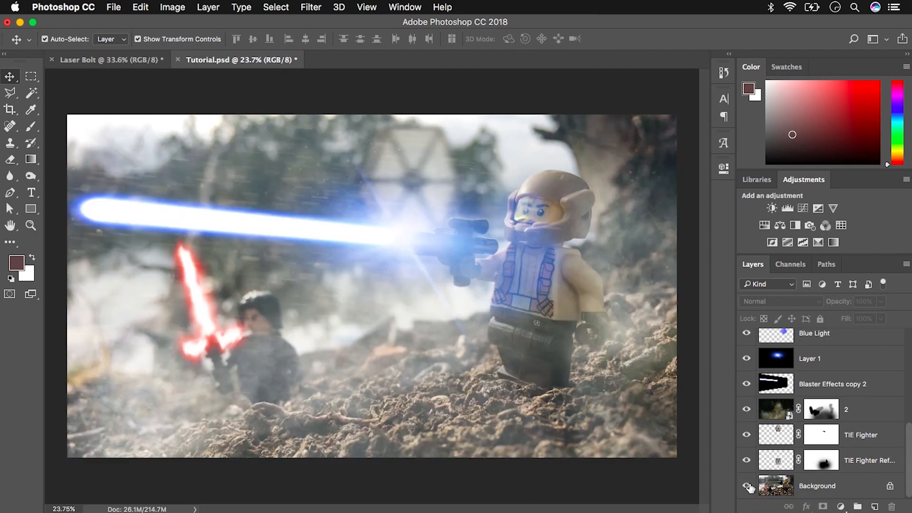
alt+click(747, 486)
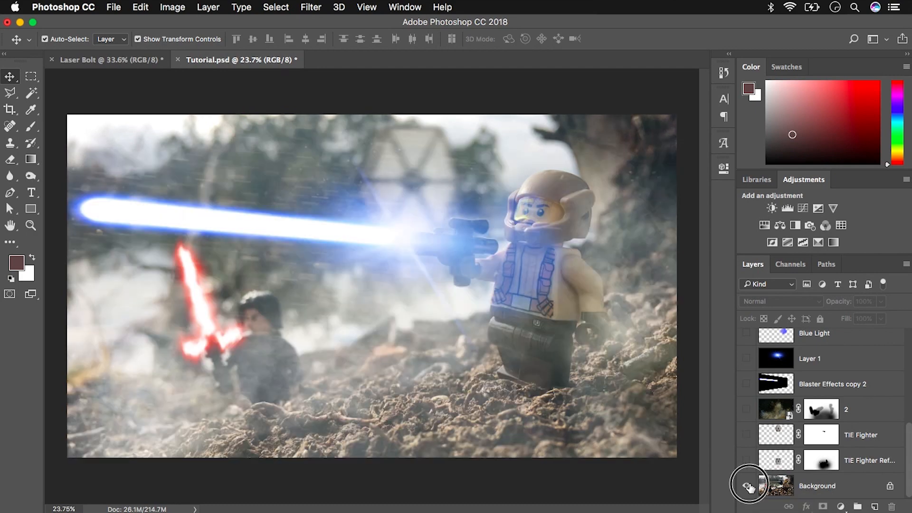
alt+click(746, 485)
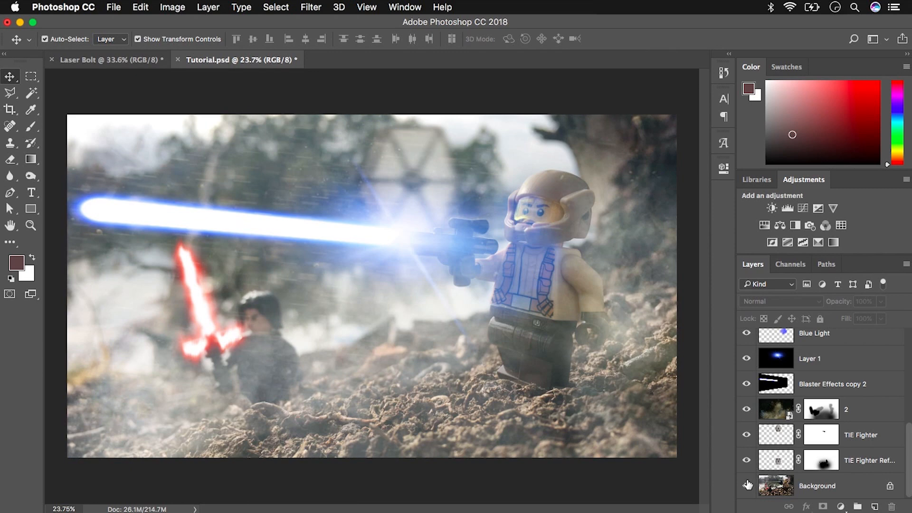